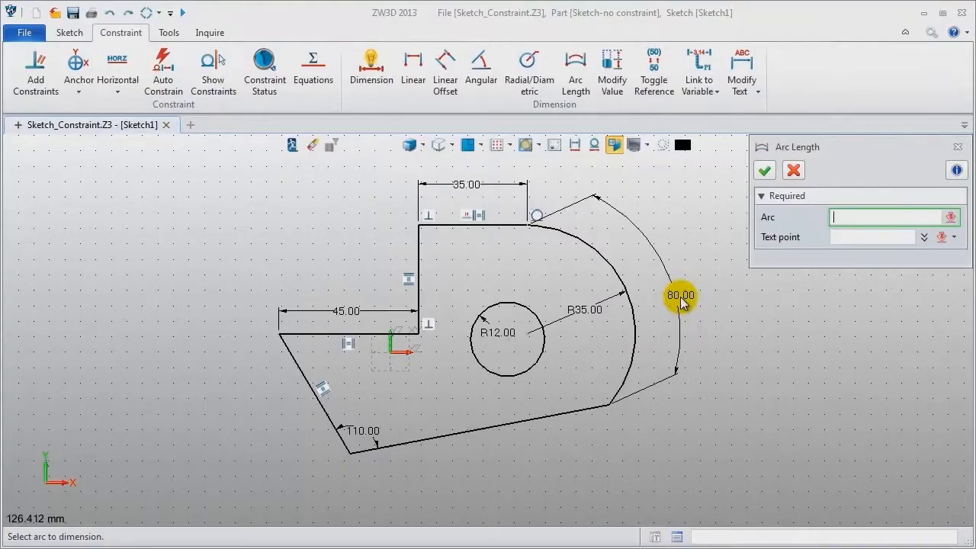
Step: Drop the arc-length dimension and add a Tangent constraint between the bottom line and the R35 arc
{"action": "left_click", "coordinate": [626, 378]}
{"action": "left_click", "coordinate": [958, 147]}
{"action": "left_click", "coordinate": [33, 76]}
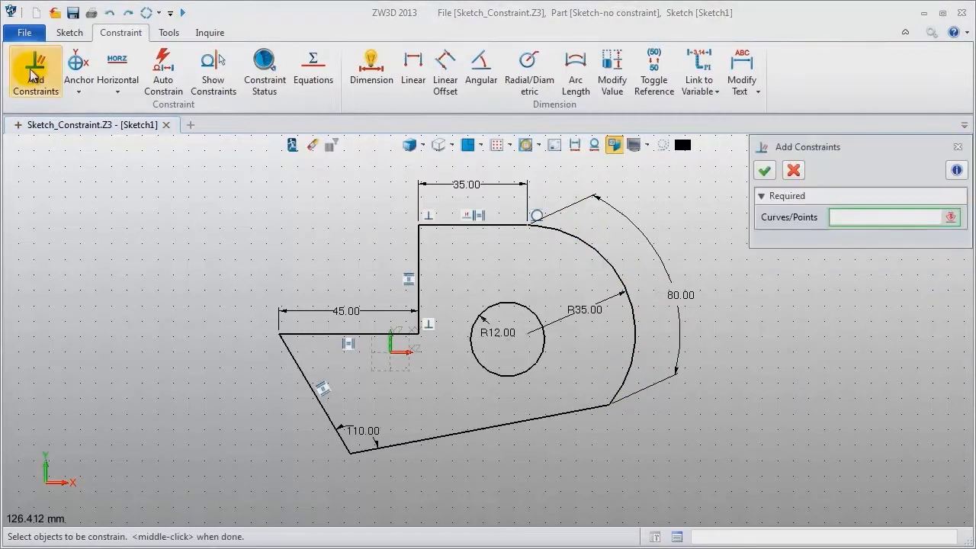
{"action": "left_click", "coordinate": [500, 423]}
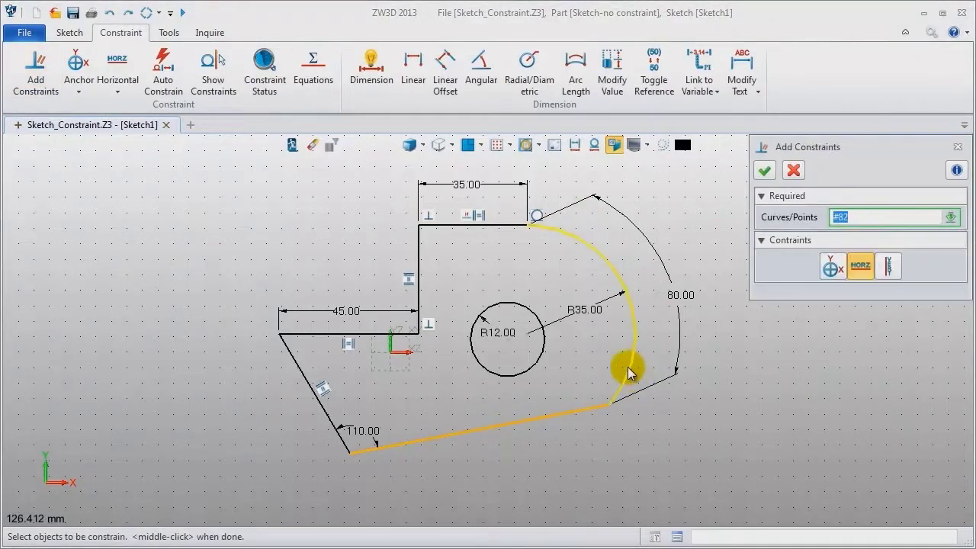
{"action": "left_click", "coordinate": [627, 371]}
{"action": "middle_click", "coordinate": [756, 387]}
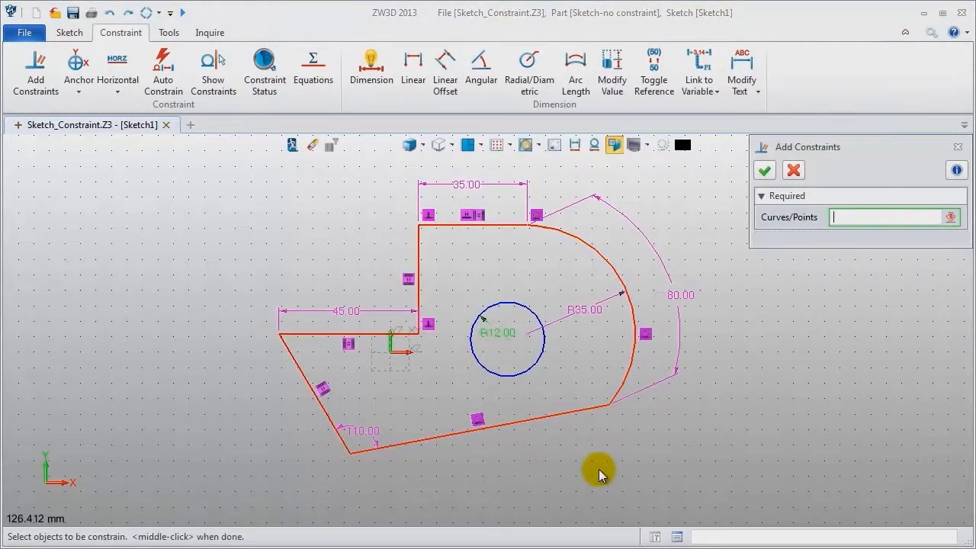
{"action": "left_click", "coordinate": [958, 148]}
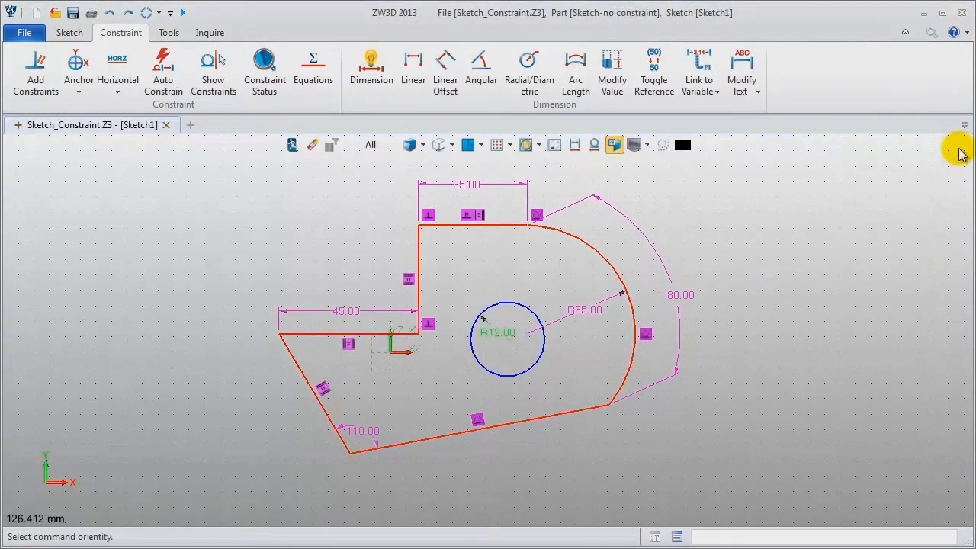
Step: Exit Sketch1 without regenerating it
{"action": "left_click", "coordinate": [293, 149]}
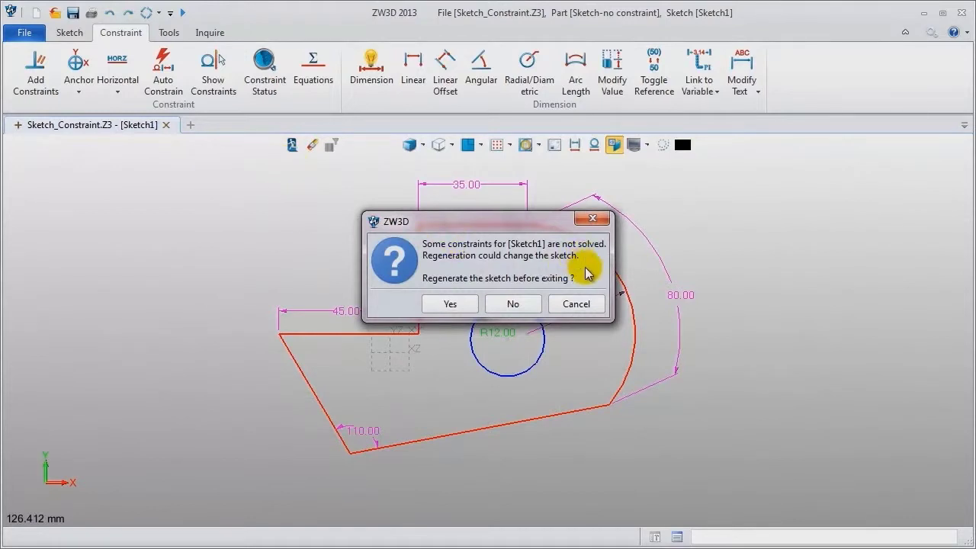
{"action": "left_click", "coordinate": [514, 303]}
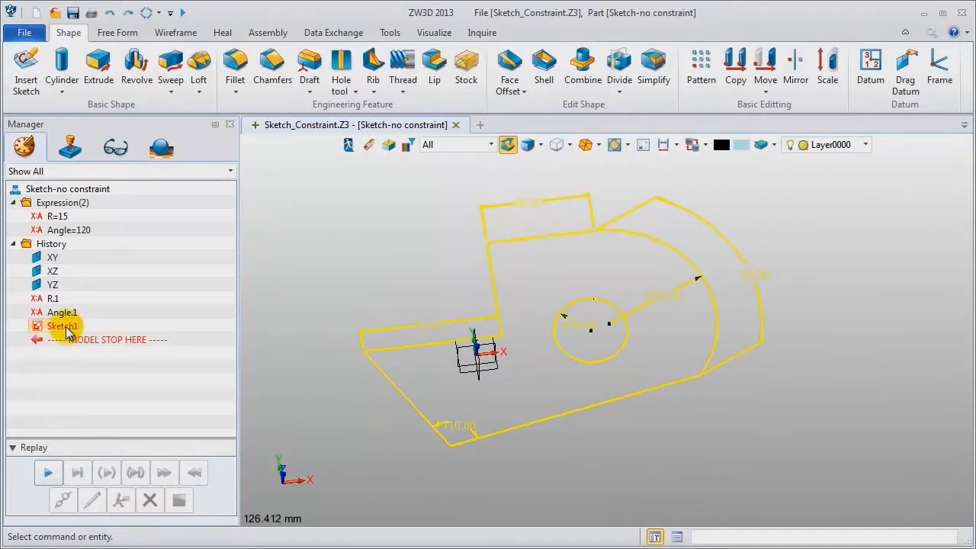
Step: Reopen Sketch1 and list its unsolved constraints and dimensions
{"action": "right_click", "coordinate": [327, 189]}
{"action": "left_click", "coordinate": [338, 178]}
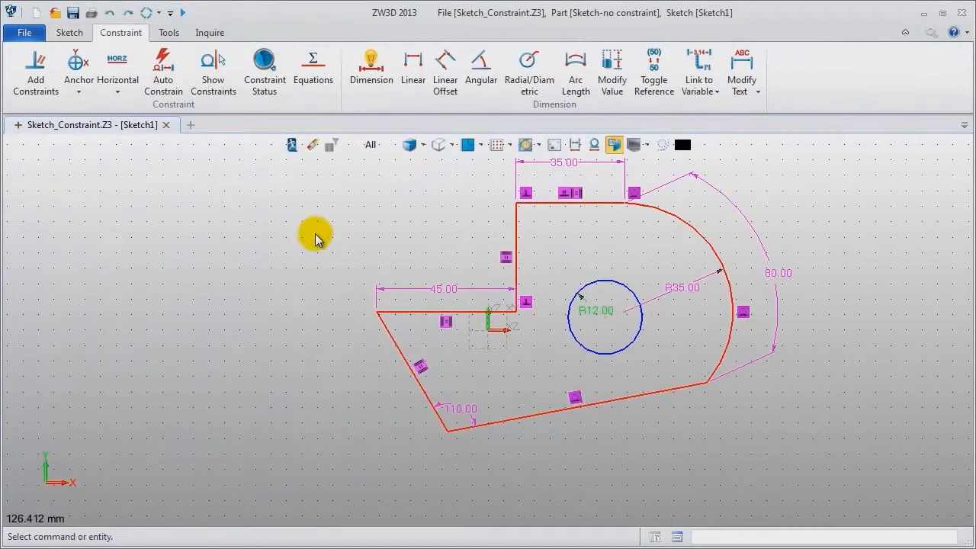
{"action": "left_click", "coordinate": [263, 76]}
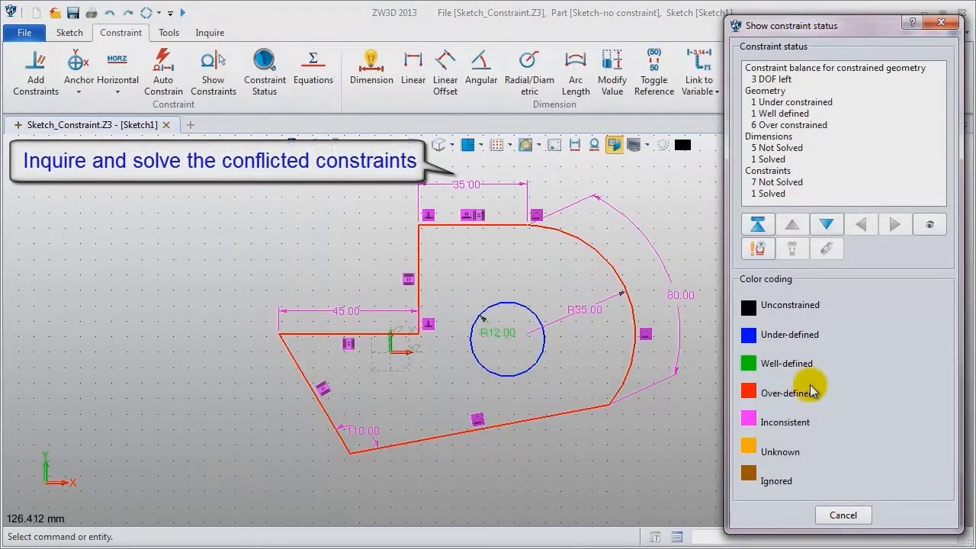
{"action": "left_click", "coordinate": [761, 249]}
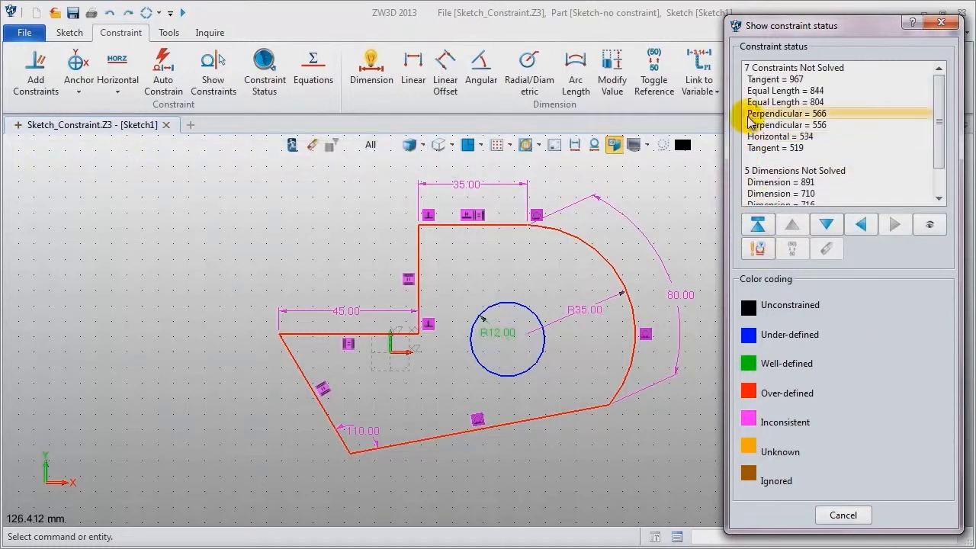
Step: Review Tangent 967, Equal Length 844 and Dimension 891, making the 80.00 dimension a reference
{"action": "left_click", "coordinate": [757, 82]}
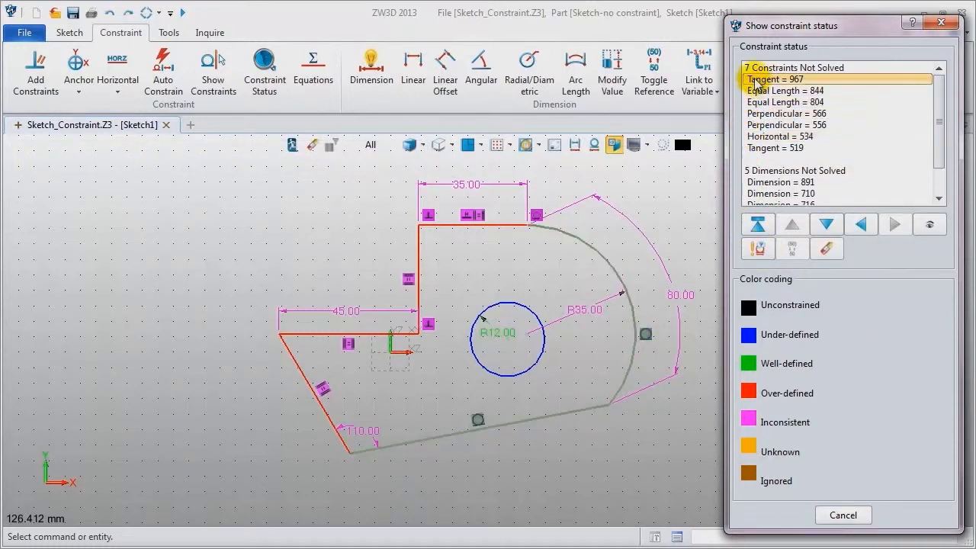
{"action": "left_click", "coordinate": [768, 92]}
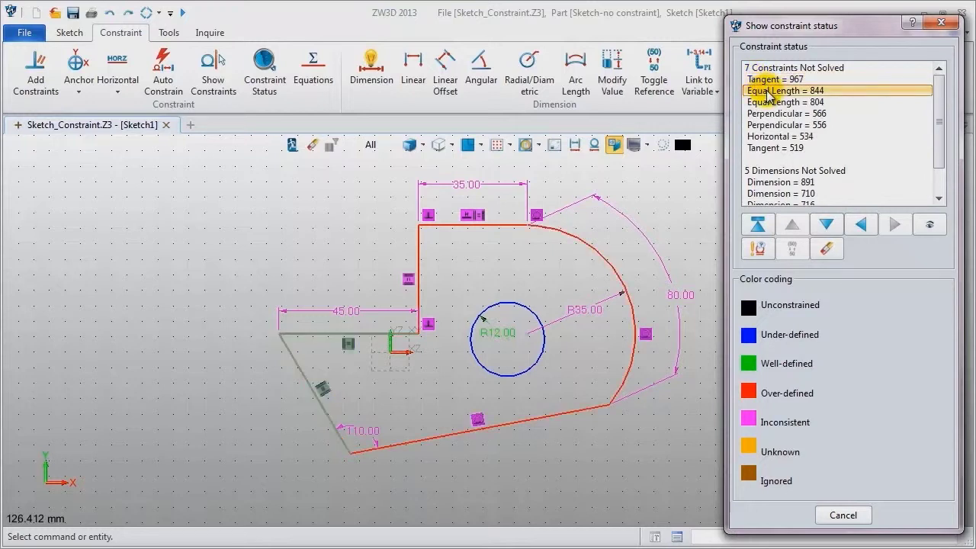
{"action": "left_click", "coordinate": [760, 182]}
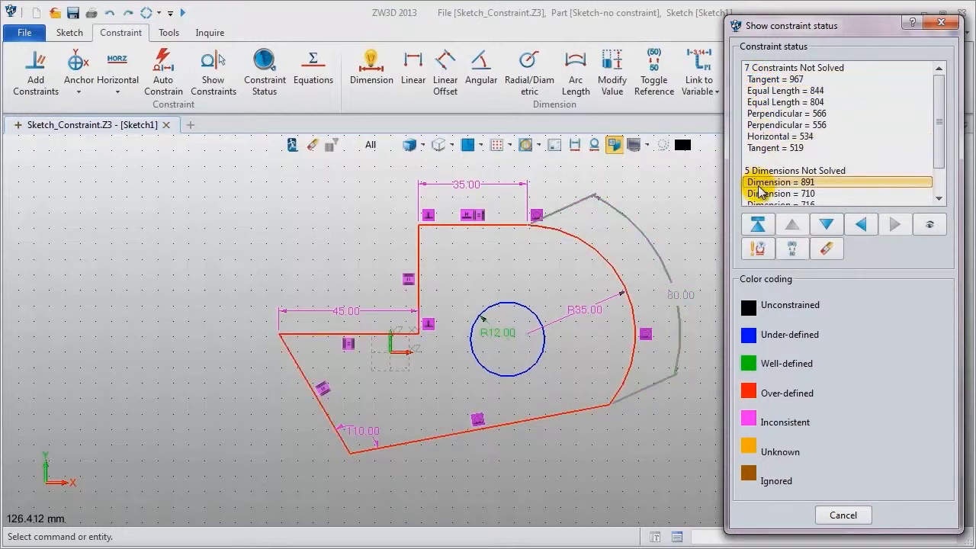
{"action": "scroll", "coordinate": [805, 191], "scroll_direction": "down", "scroll_amount": 1}
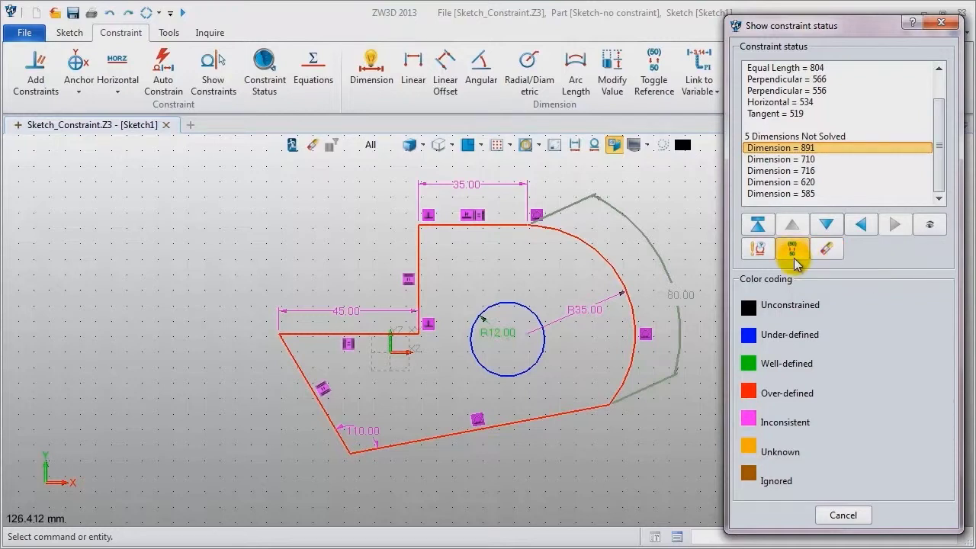
{"action": "left_click", "coordinate": [793, 253]}
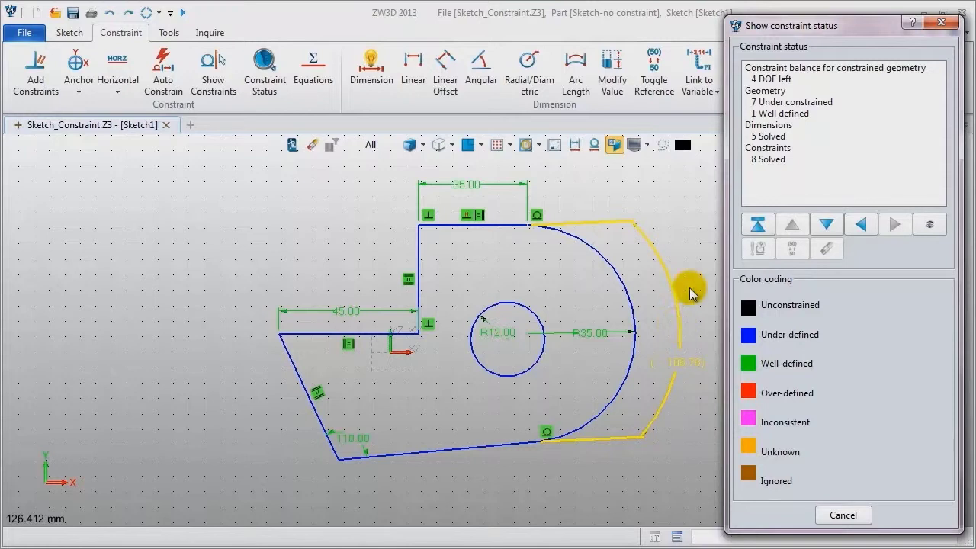
Step: Move the R35 label inside the arc and make the R12 circle concentric with the arc
{"action": "left_click", "coordinate": [941, 23]}
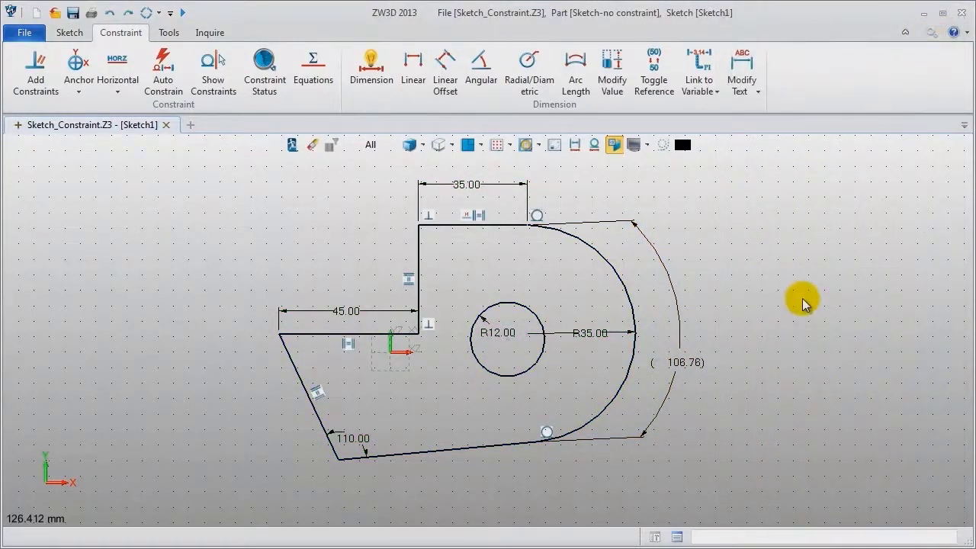
{"action": "left_click_drag", "start_coordinate": [607, 338], "coordinate": [575, 290]}
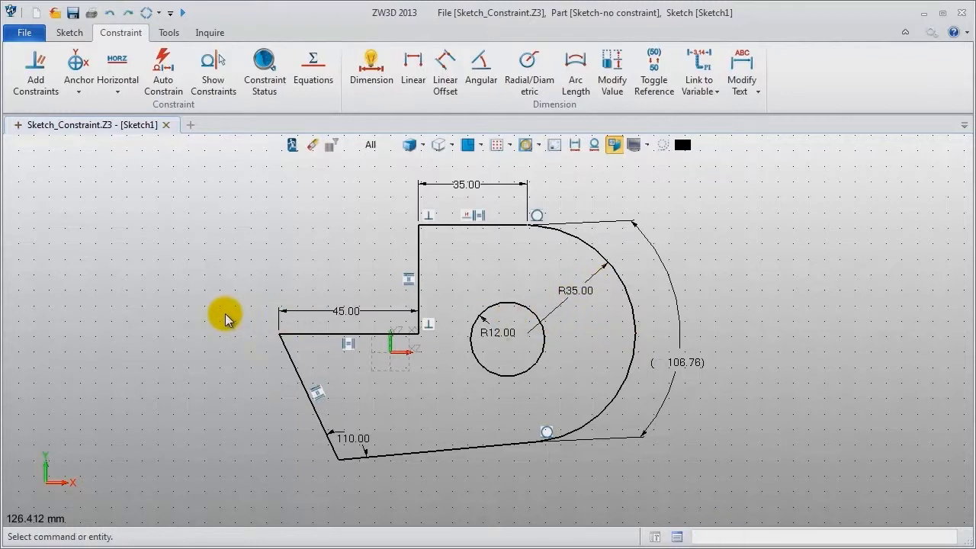
{"action": "left_click", "coordinate": [35, 74]}
{"action": "left_click", "coordinate": [510, 305]}
{"action": "left_click", "coordinate": [633, 324]}
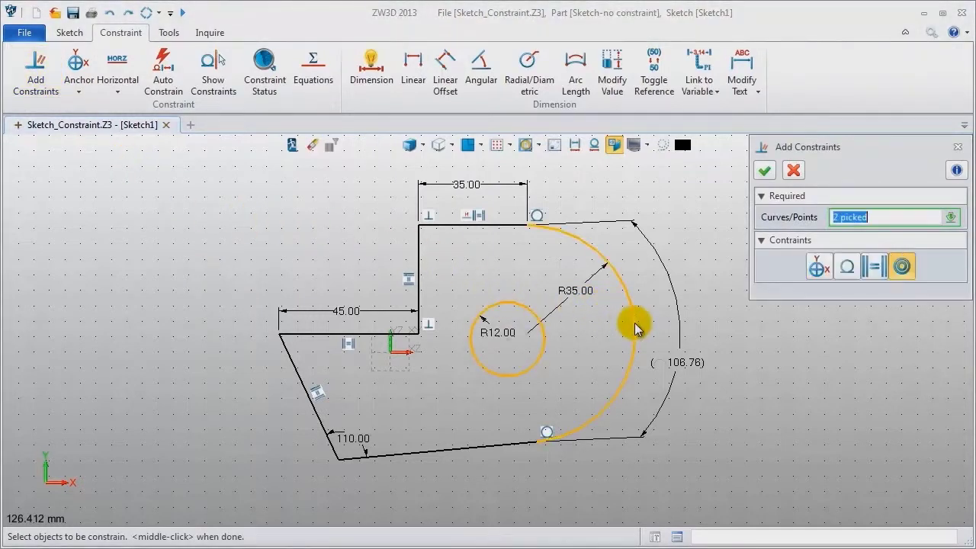
{"action": "middle_click", "coordinate": [839, 377]}
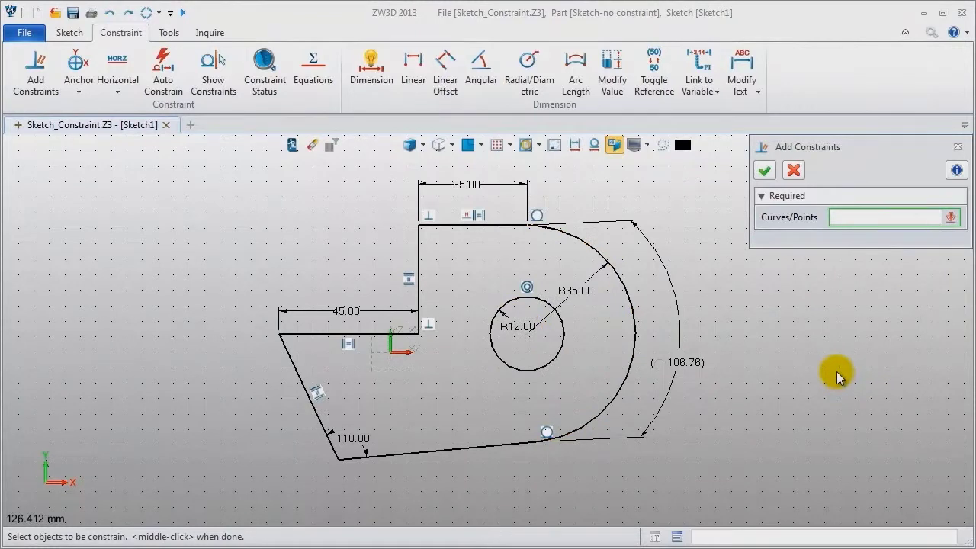
Step: Align the R12 circle's centre horizontally with the sketch origin
{"action": "left_click", "coordinate": [526, 332]}
{"action": "left_click", "coordinate": [390, 351]}
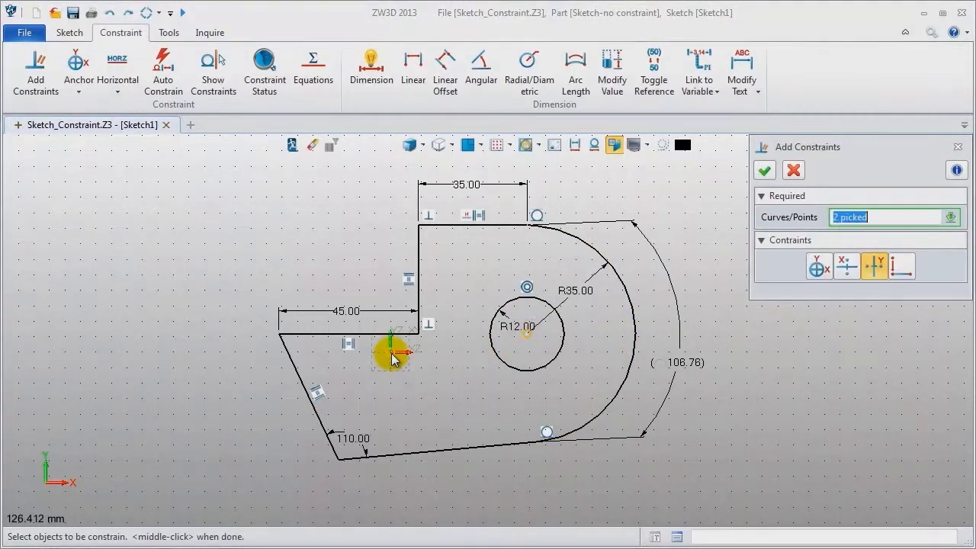
{"action": "middle_click", "coordinate": [942, 394]}
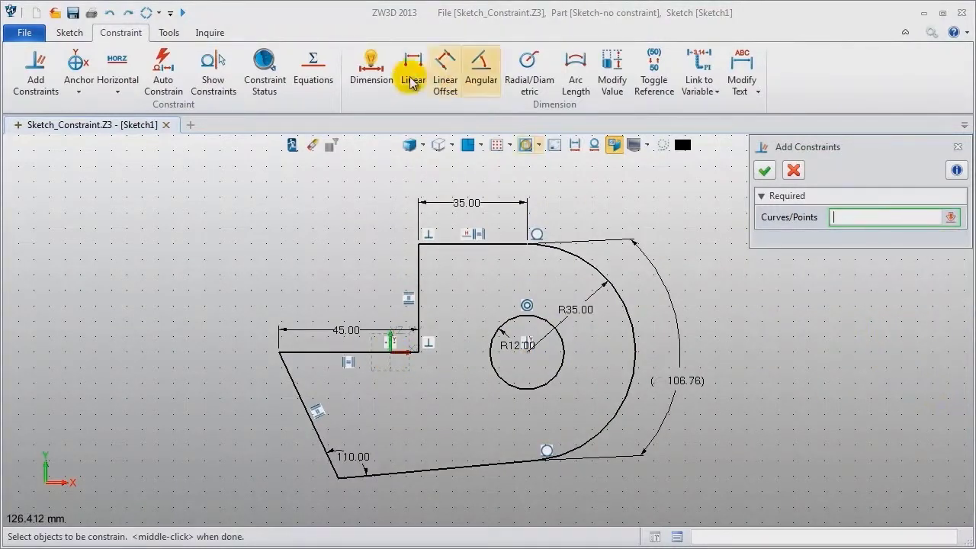
Step: Dimension the R12 circle centre 40 from the YZ axis
{"action": "left_click", "coordinate": [371, 71]}
{"action": "left_click", "coordinate": [524, 352]}
{"action": "left_click", "coordinate": [388, 354]}
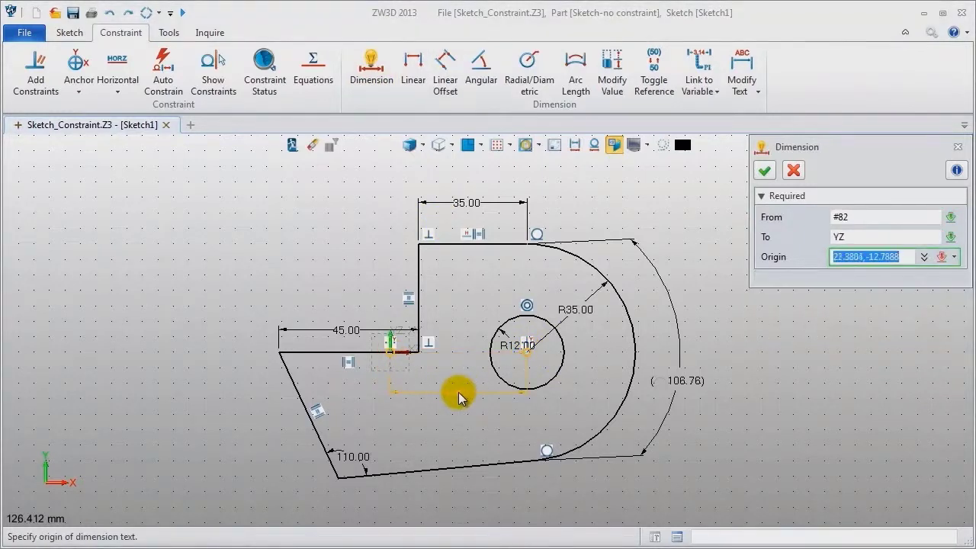
{"action": "left_click", "coordinate": [459, 401]}
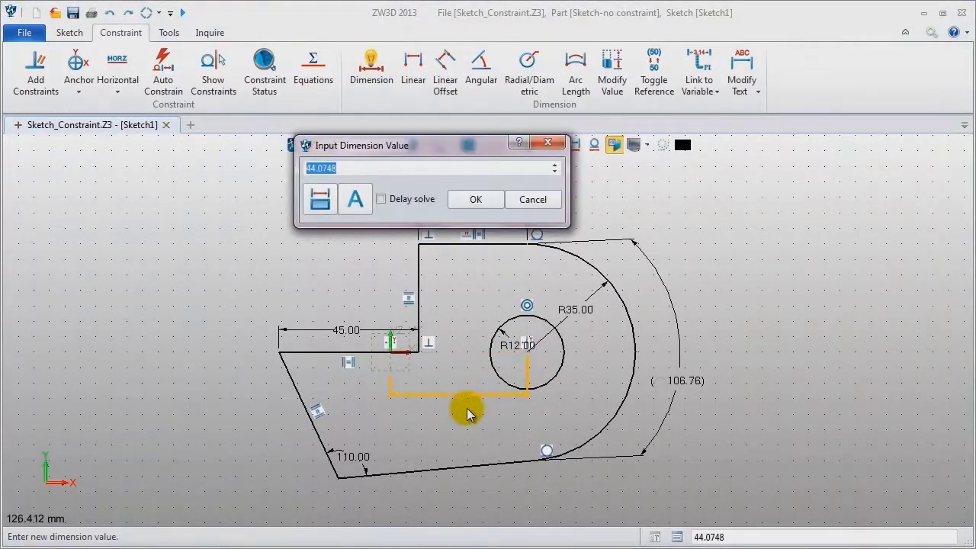
{"action": "type", "text": "40"}
{"action": "key", "text": "Return"}
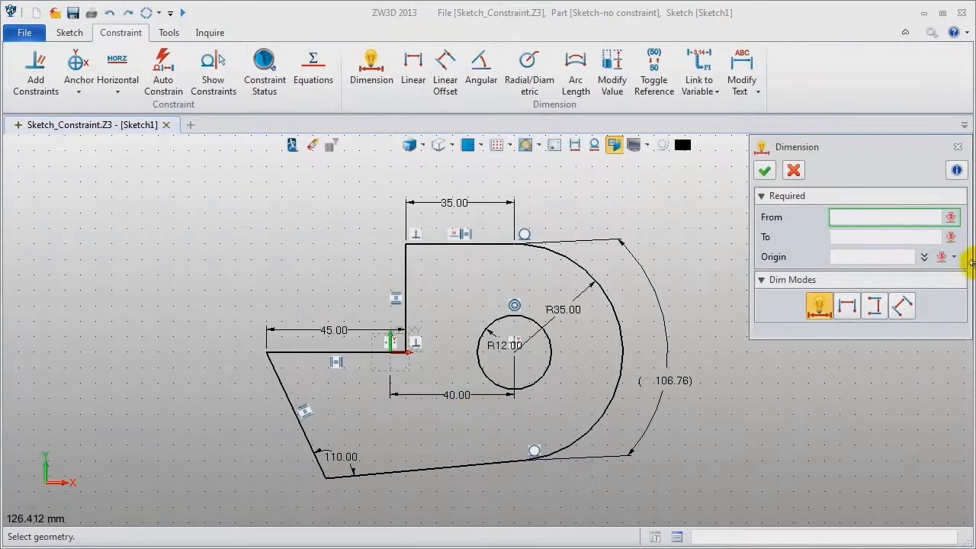
{"action": "left_click", "coordinate": [957, 147]}
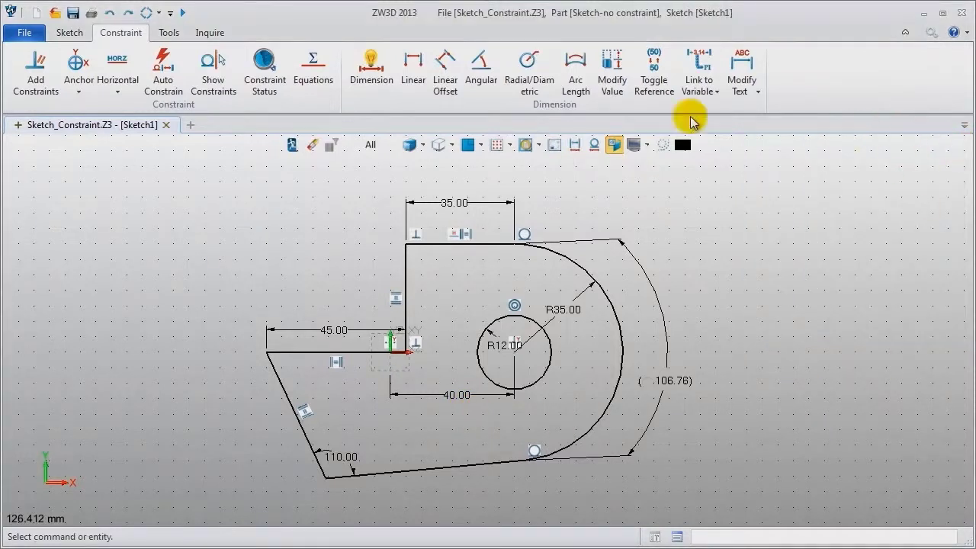
Step: Check the sketch's constraint status, then exit Sketch1 to the part
{"action": "left_click", "coordinate": [264, 76]}
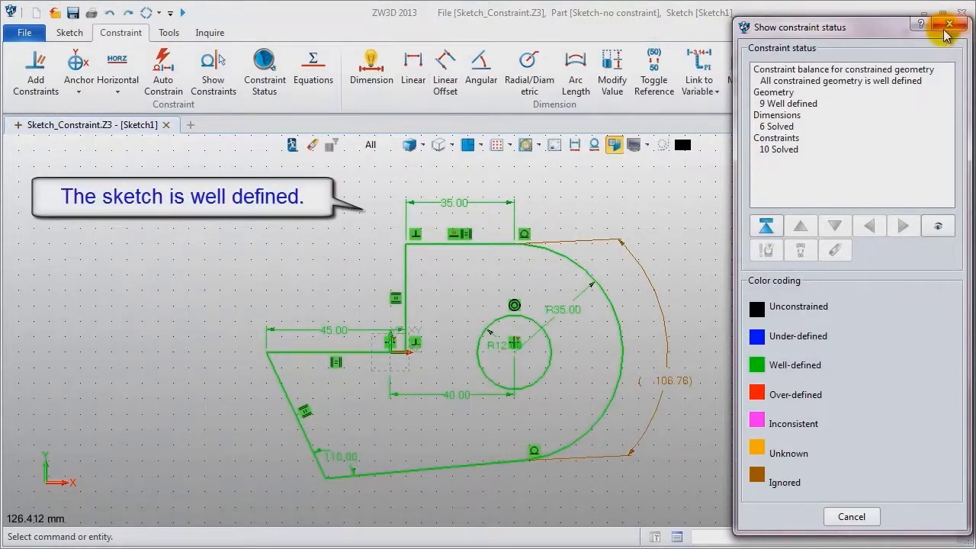
{"action": "left_click", "coordinate": [945, 29]}
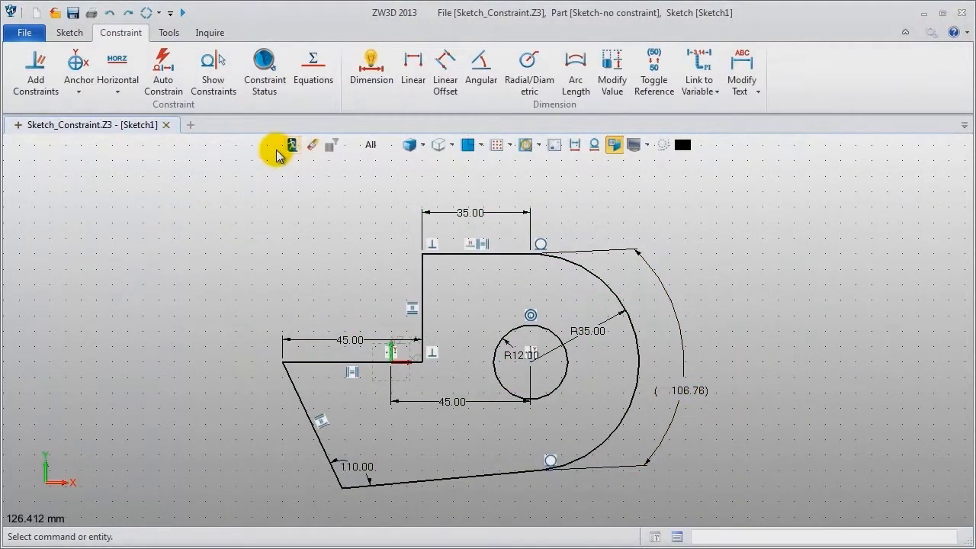
{"action": "left_click", "coordinate": [292, 146]}
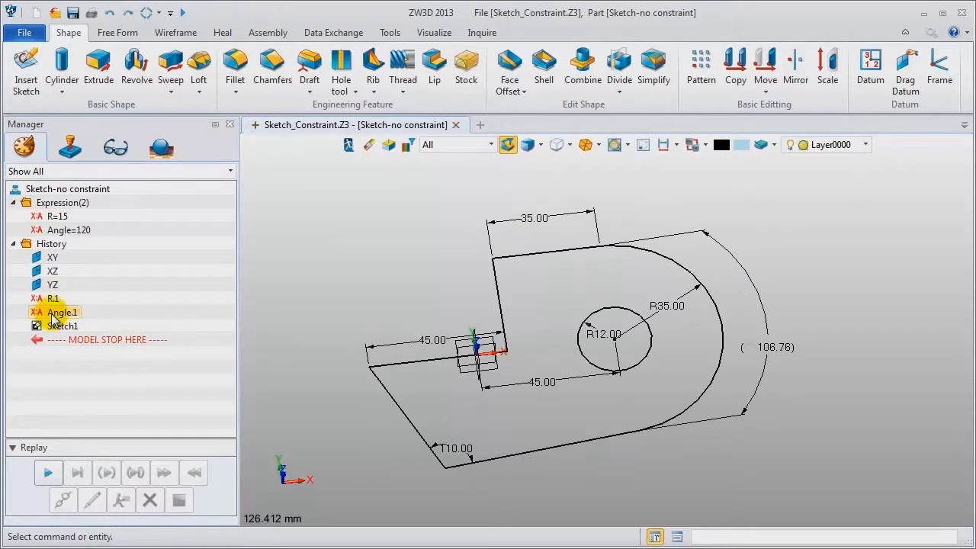
Step: Reopen Sketch1 and link the R12 radius to variable R = 15 from Sketch-no constraint
{"action": "right_click", "coordinate": [306, 197]}
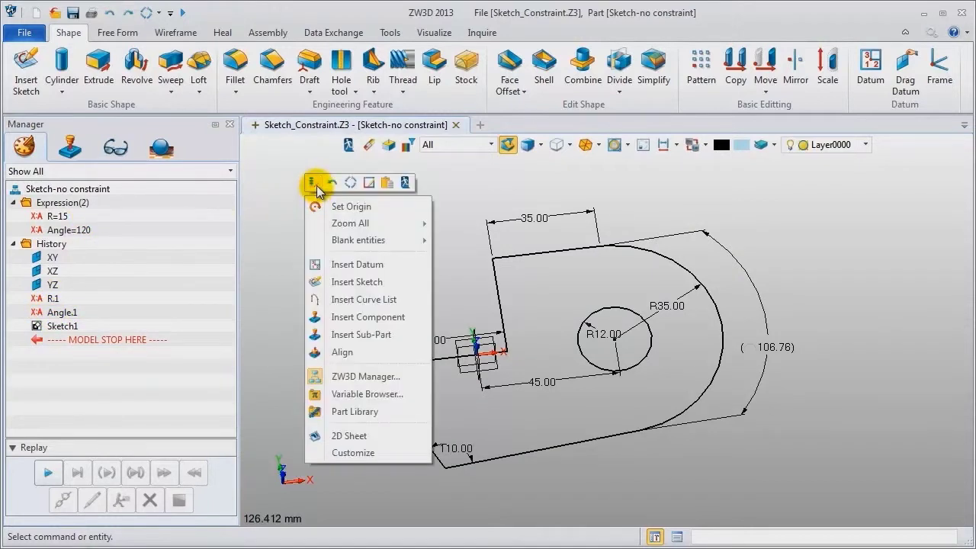
{"action": "left_click", "coordinate": [316, 185]}
{"action": "double_click", "coordinate": [501, 358]}
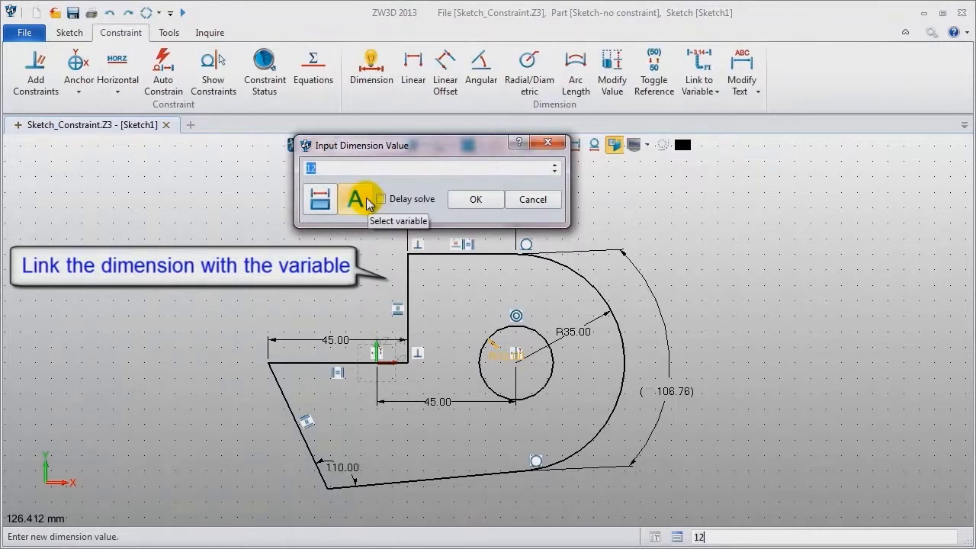
{"action": "left_click", "coordinate": [369, 202]}
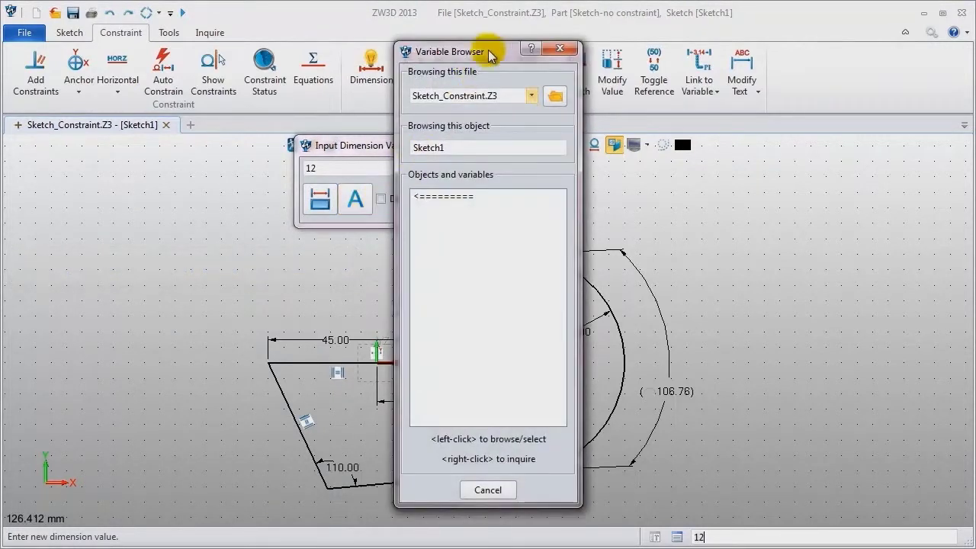
{"action": "left_click_drag", "start_coordinate": [520, 52], "coordinate": [899, 70]}
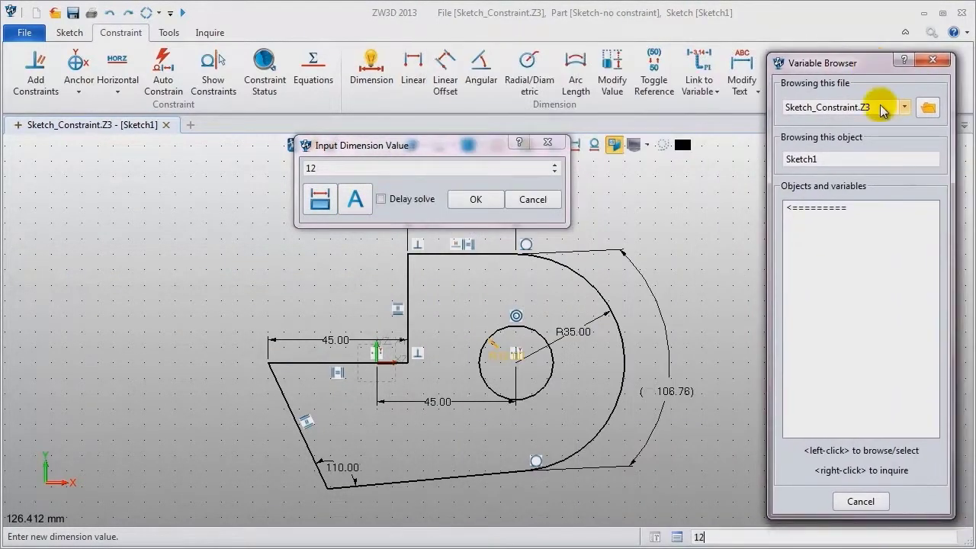
{"action": "left_click", "coordinate": [848, 210]}
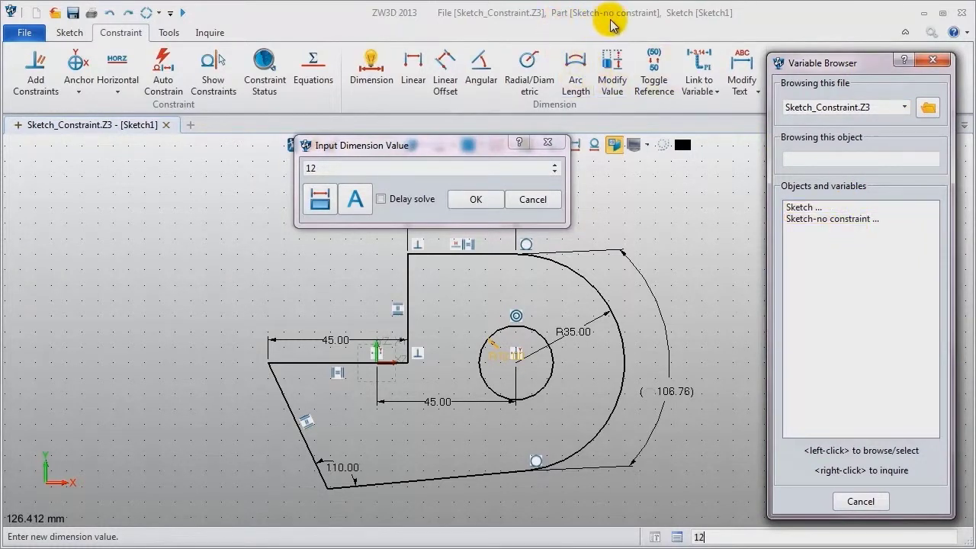
{"action": "left_click", "coordinate": [811, 219]}
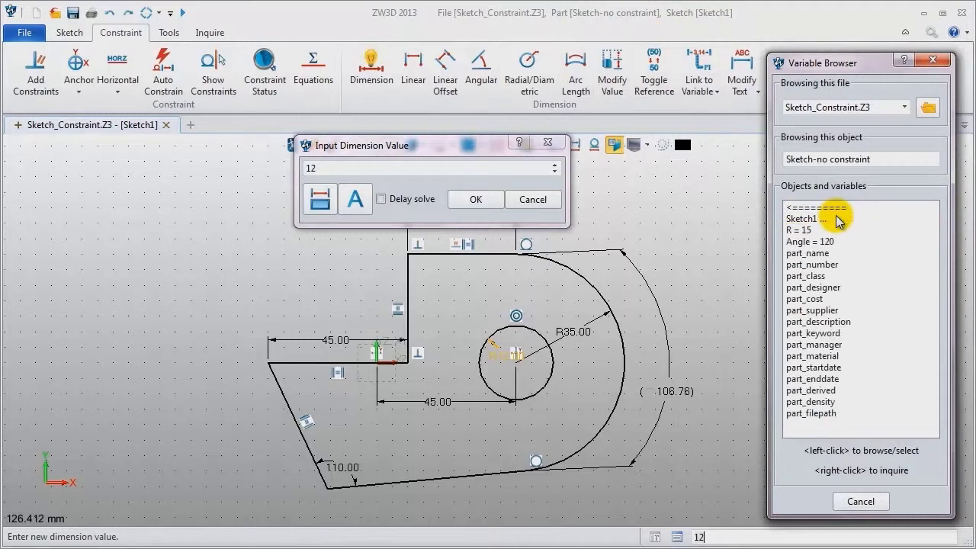
{"action": "left_click", "coordinate": [807, 231]}
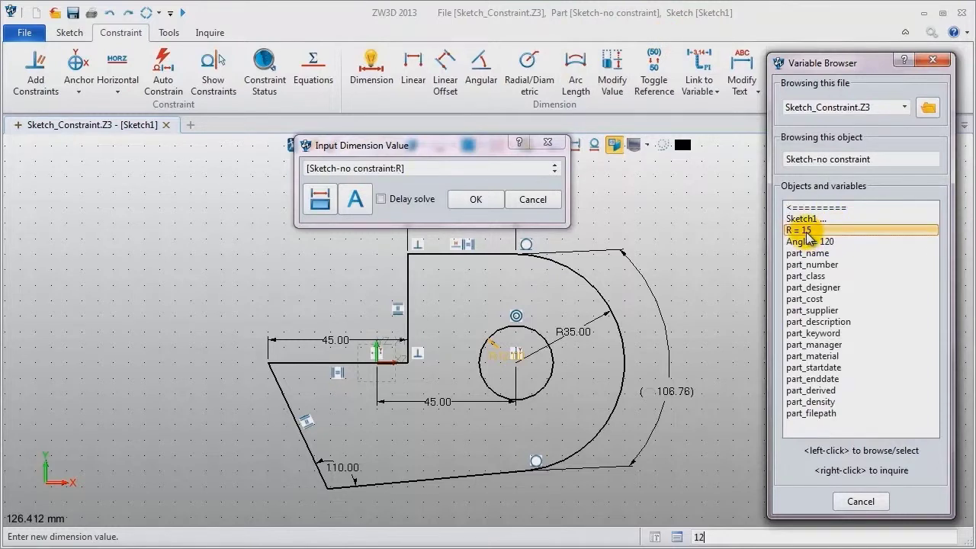
{"action": "left_click", "coordinate": [476, 199]}
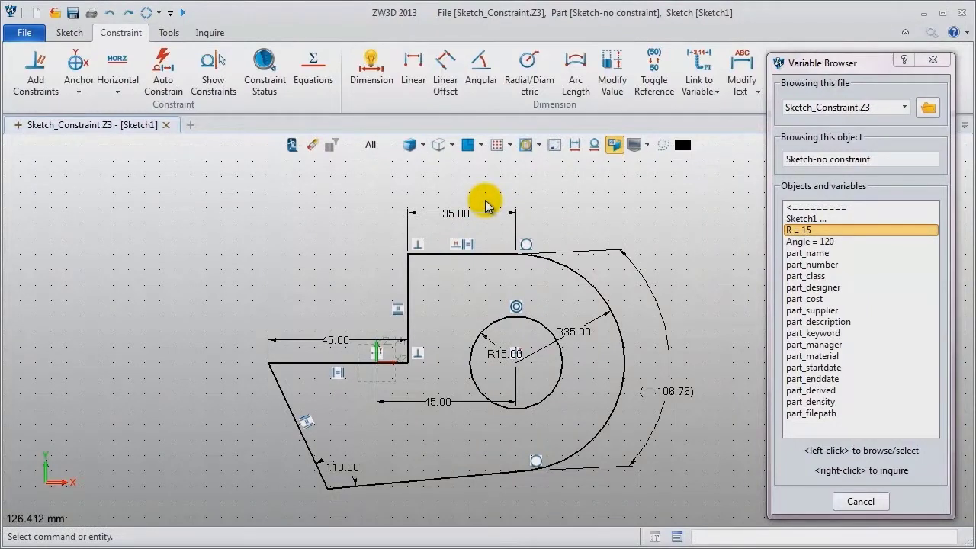
Step: Link the 110.00 angle dimension to the Angle variable (120), then exit the sketch
{"action": "double_click", "coordinate": [352, 470]}
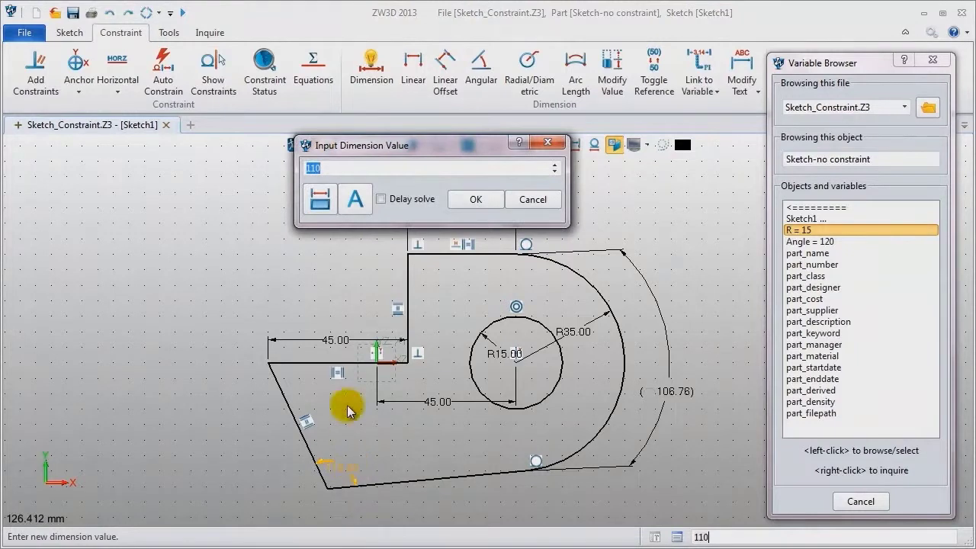
{"action": "left_click", "coordinate": [355, 199]}
{"action": "left_click", "coordinate": [805, 241]}
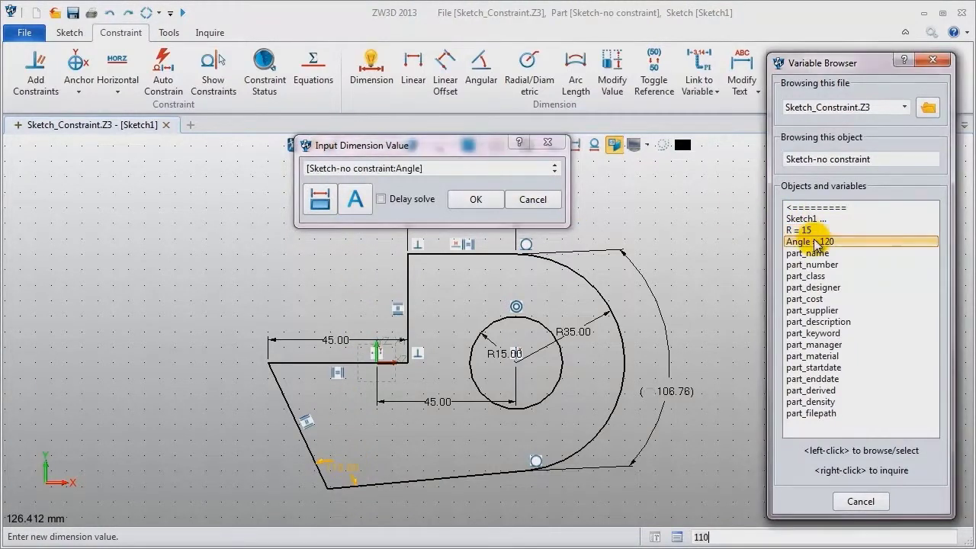
{"action": "left_click", "coordinate": [470, 208]}
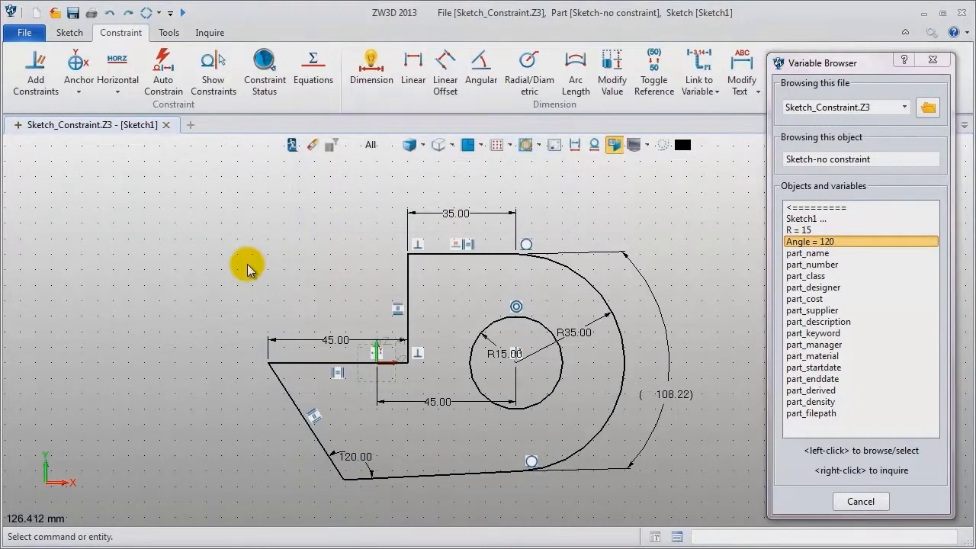
{"action": "left_click", "coordinate": [932, 60]}
{"action": "left_click", "coordinate": [292, 145]}
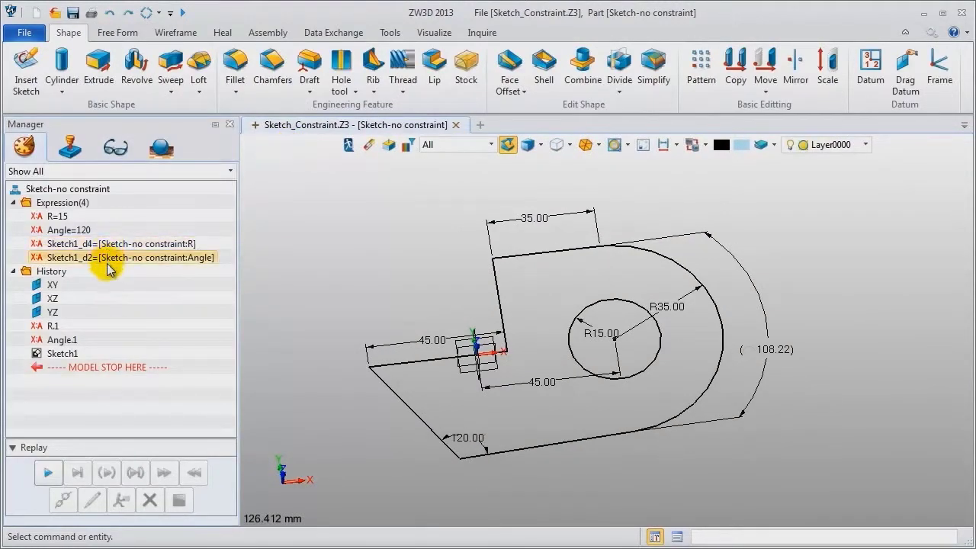
Step: Change the R.1 expression value from 15 to 20
{"action": "right_click", "coordinate": [53, 327]}
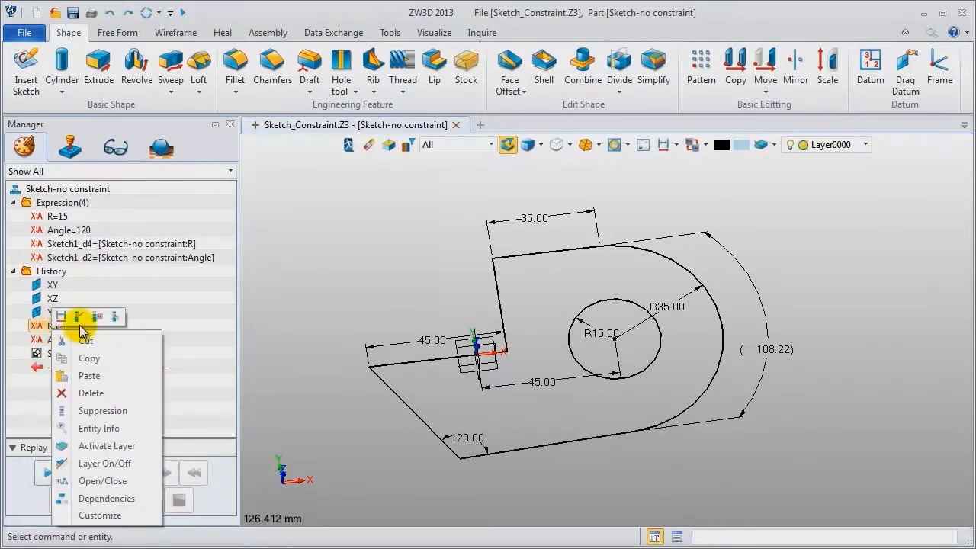
{"action": "left_click", "coordinate": [79, 317]}
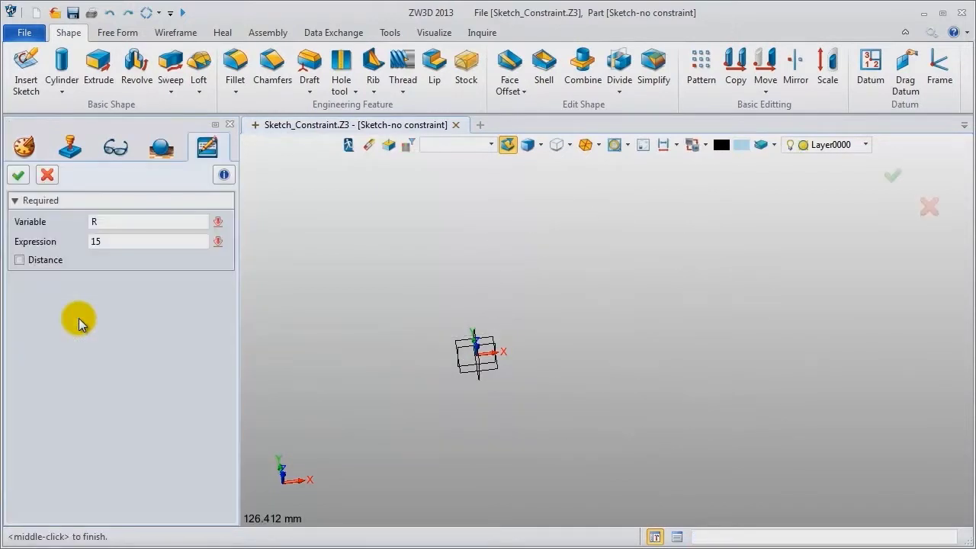
{"action": "left_click", "coordinate": [100, 242]}
{"action": "left_click_drag", "start_coordinate": [121, 238], "coordinate": [34, 232]}
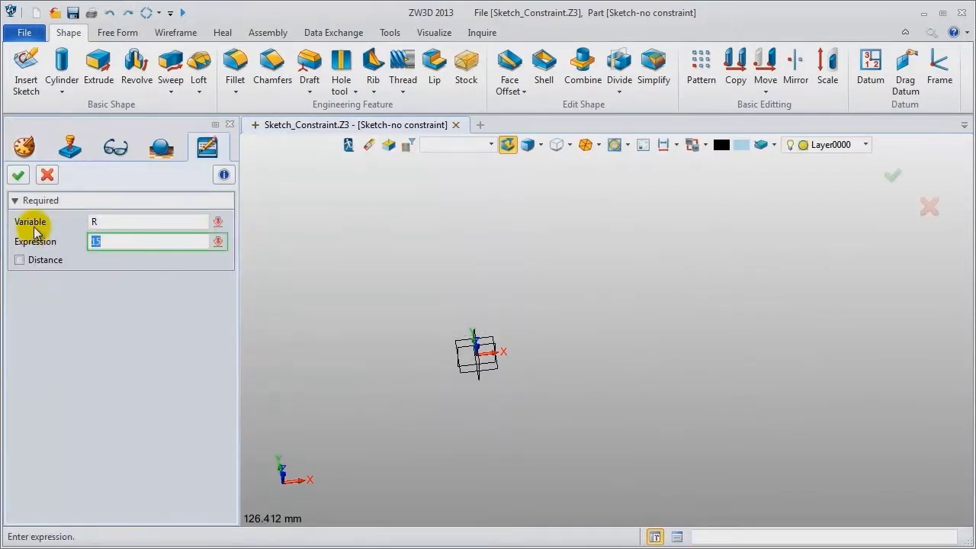
{"action": "type", "text": "20"}
{"action": "key", "text": "Return"}
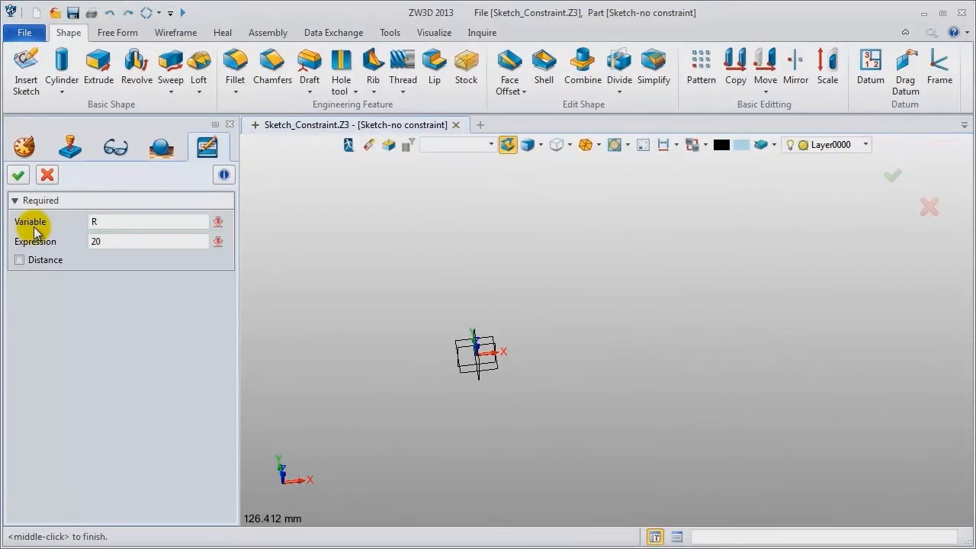
{"action": "left_click", "coordinate": [19, 174]}
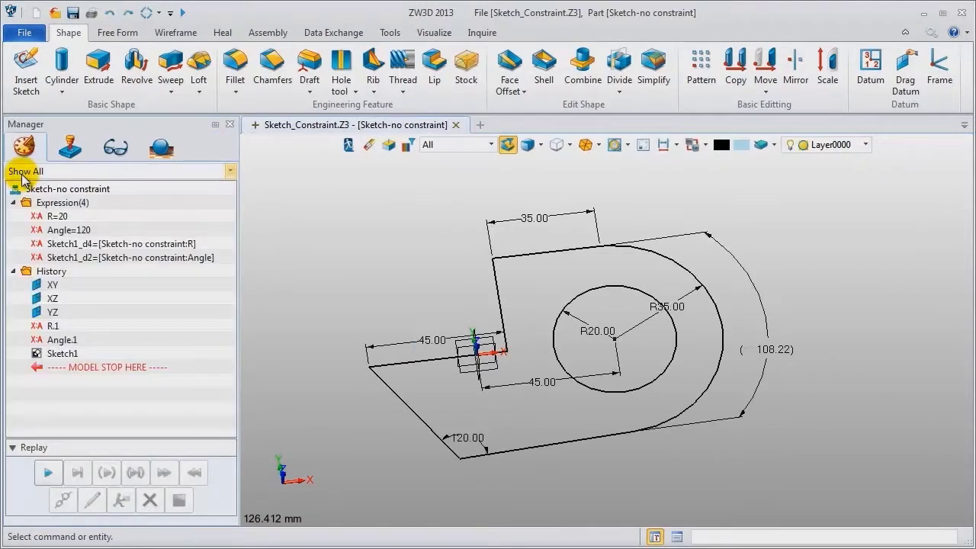
Step: Change the Angle.1 expression value from 120 to 125
{"action": "right_click", "coordinate": [57, 341]}
{"action": "left_click", "coordinate": [80, 324]}
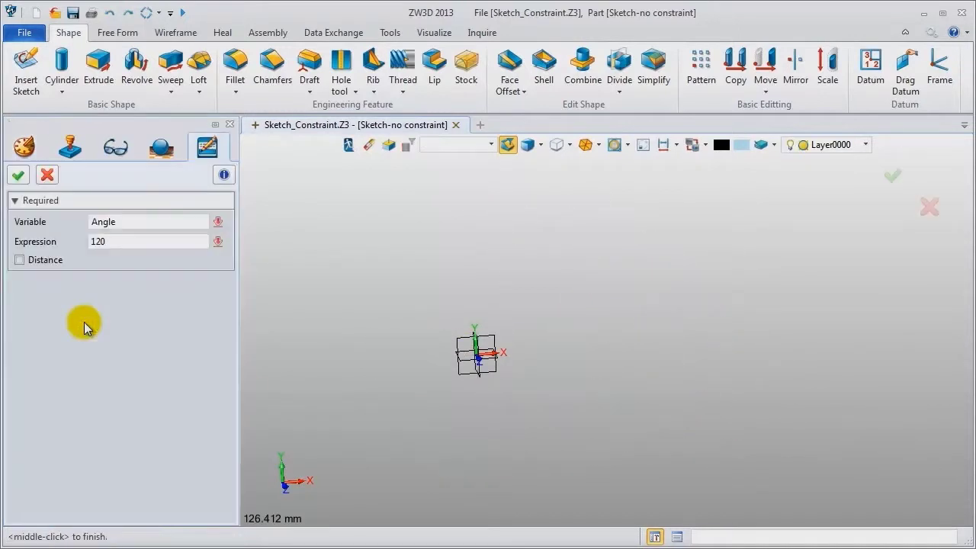
{"action": "left_click", "coordinate": [113, 241]}
{"action": "left_click", "coordinate": [107, 242]}
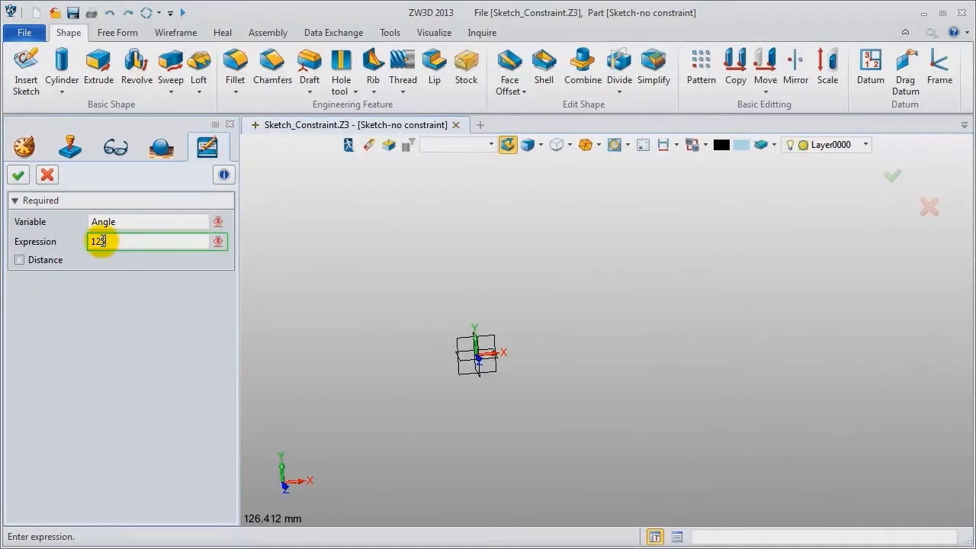
{"action": "left_click", "coordinate": [18, 174]}
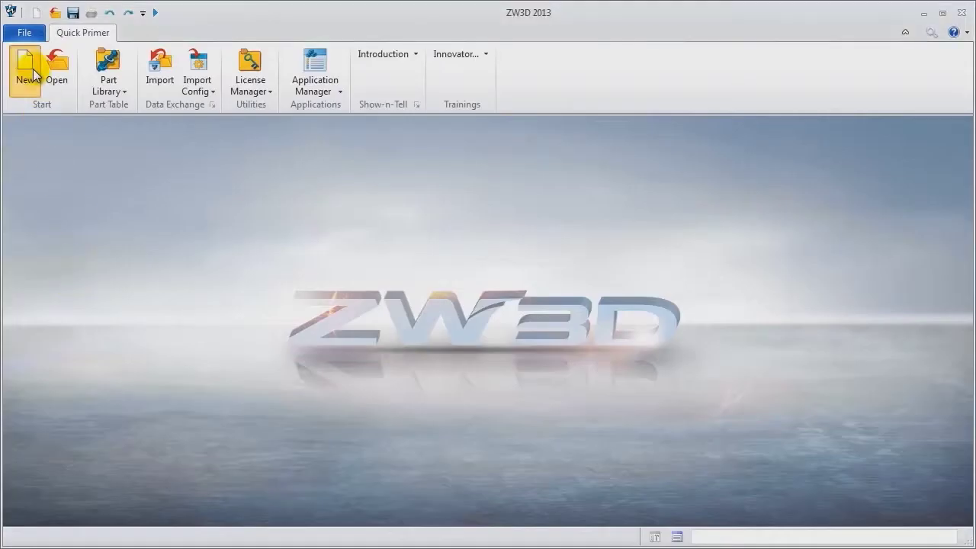
Step: Start a new file from the Quick Primer ribbon's New command
{"action": "left_click", "coordinate": [27, 68]}
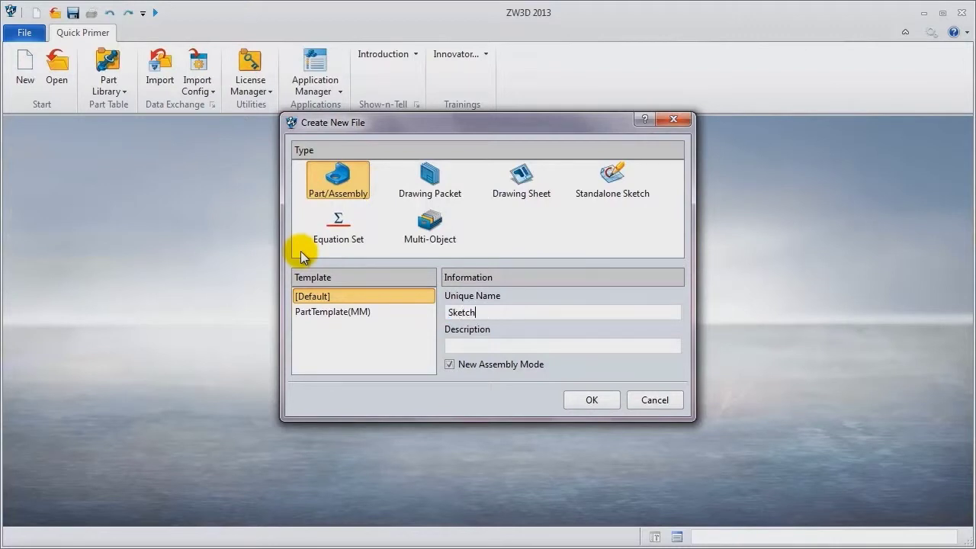
Step: Name the new part 'Sketch skill' and draw a block by picking two corners
{"action": "type", "text": "Sketch skill"}
{"action": "key", "text": "Return"}
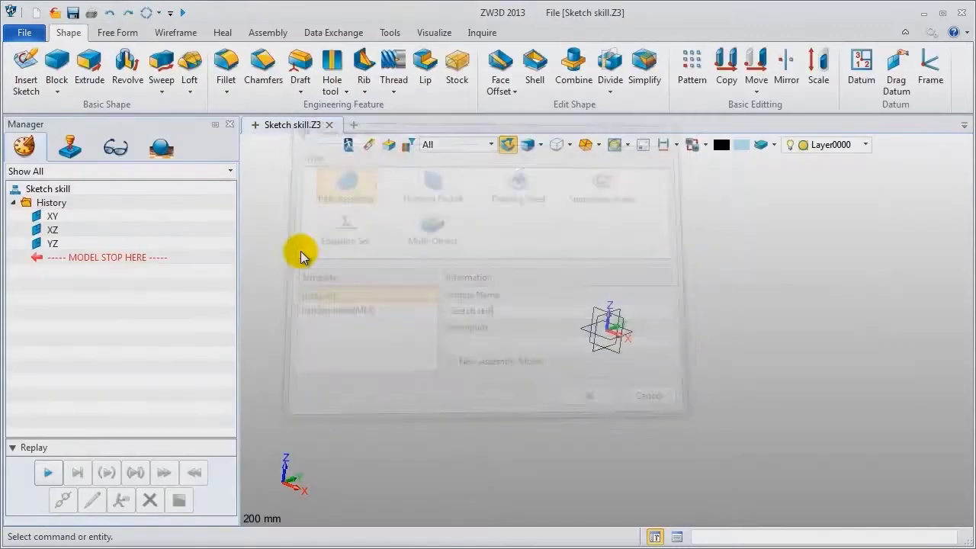
{"action": "left_click", "coordinate": [57, 91]}
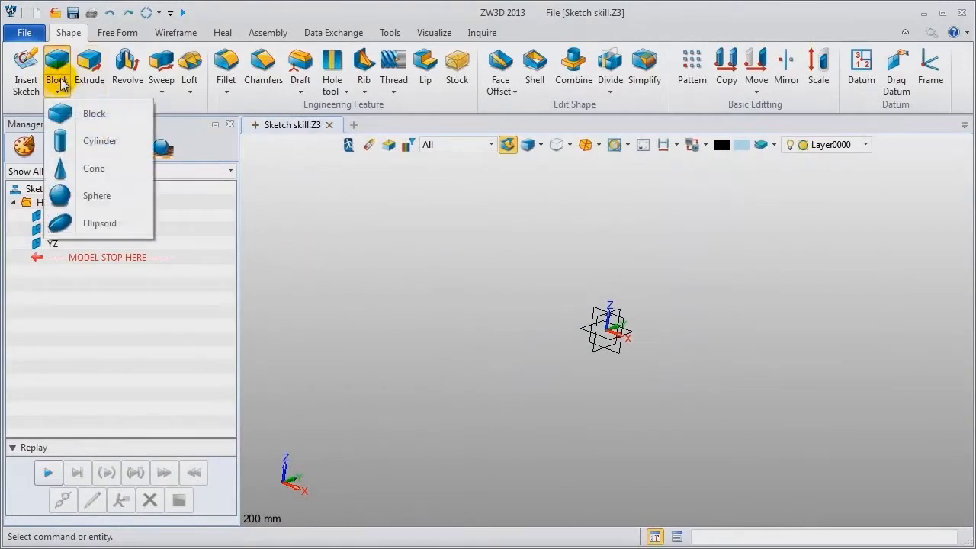
{"action": "left_click", "coordinate": [87, 115]}
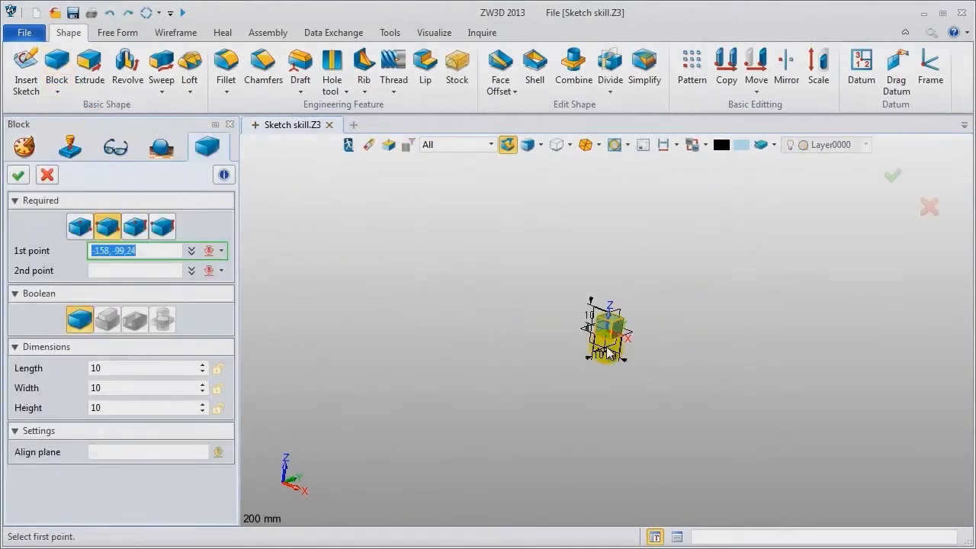
{"action": "left_click", "coordinate": [603, 331]}
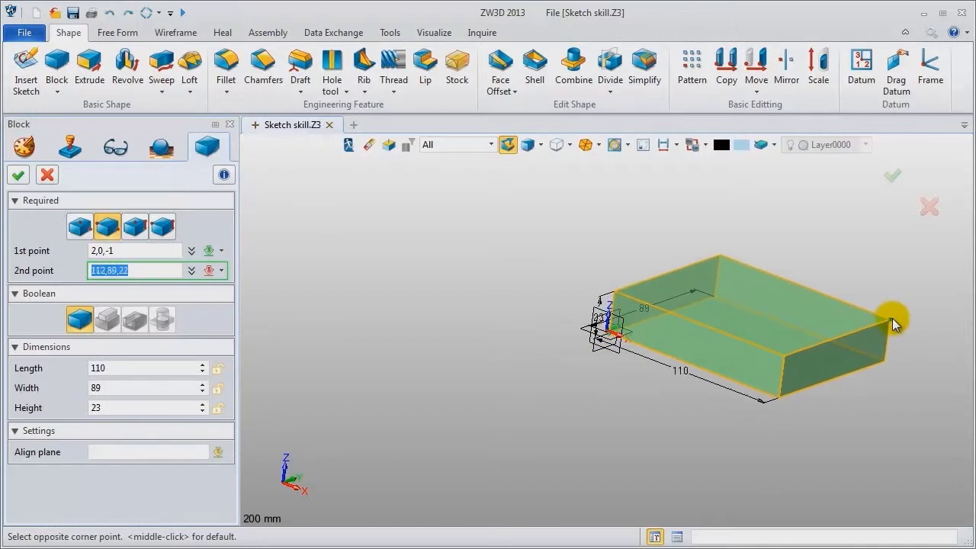
{"action": "left_click", "coordinate": [891, 319]}
Step: Resize the block to 800 long by 400 wide, 23 thick, and finish it
{"action": "left_click", "coordinate": [684, 381]}
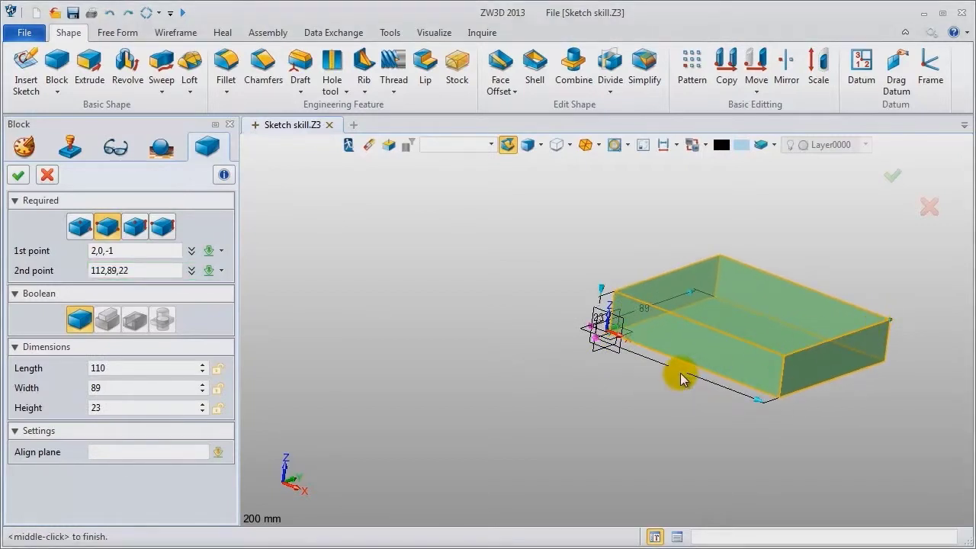
{"action": "type", "text": "800"}
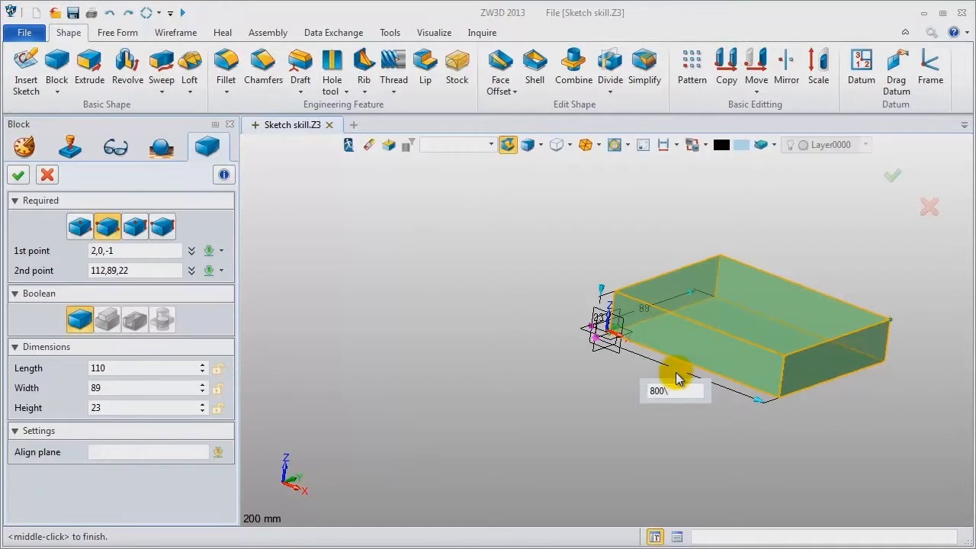
{"action": "key", "text": "Return"}
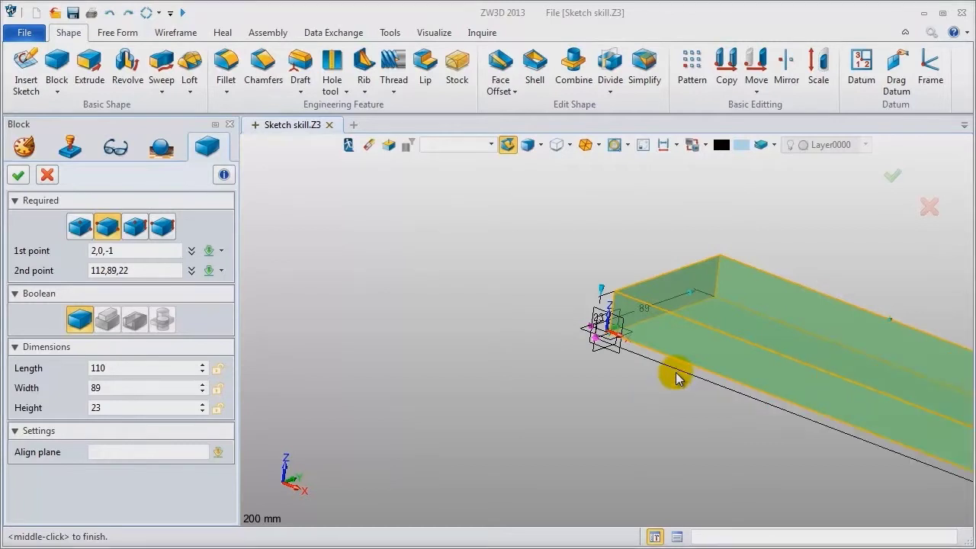
{"action": "left_click", "coordinate": [638, 314]}
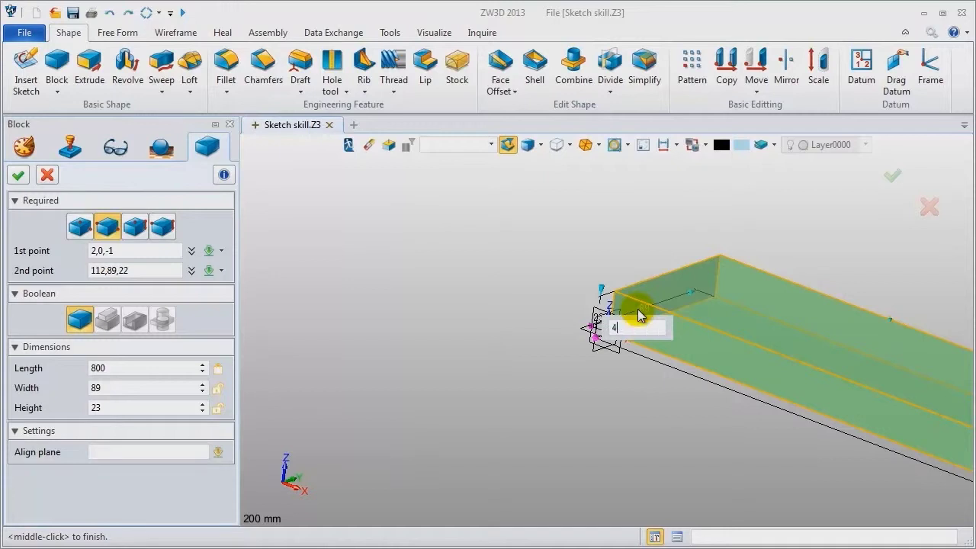
{"action": "key", "text": "Return"}
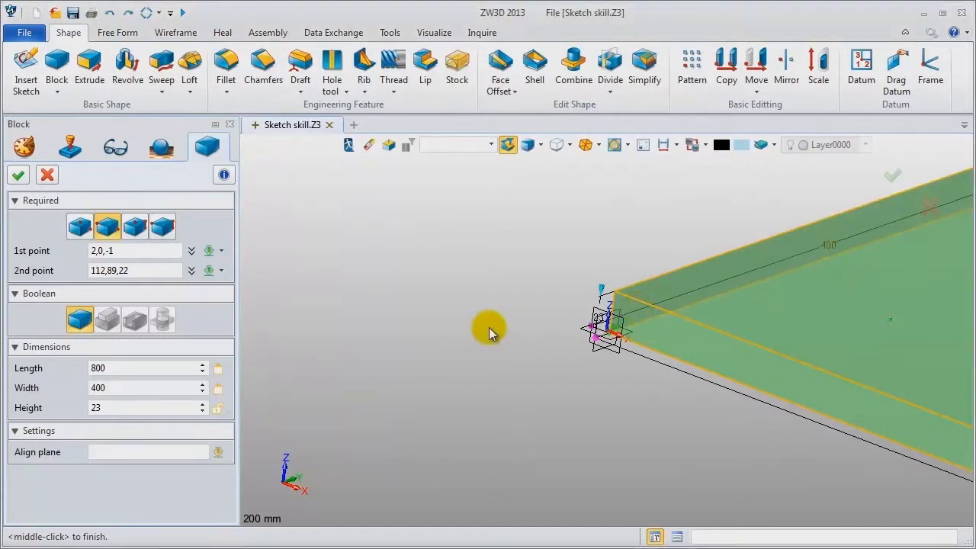
{"action": "middle_click", "coordinate": [489, 327]}
{"action": "middle_click_drag", "start_coordinate": [516, 300], "coordinate": [296, 339]}
Step: Insert a new sketch, Sketch1, on the XY datum plane
{"action": "scroll", "coordinate": [297, 332], "scroll_direction": "down", "scroll_amount": 3}
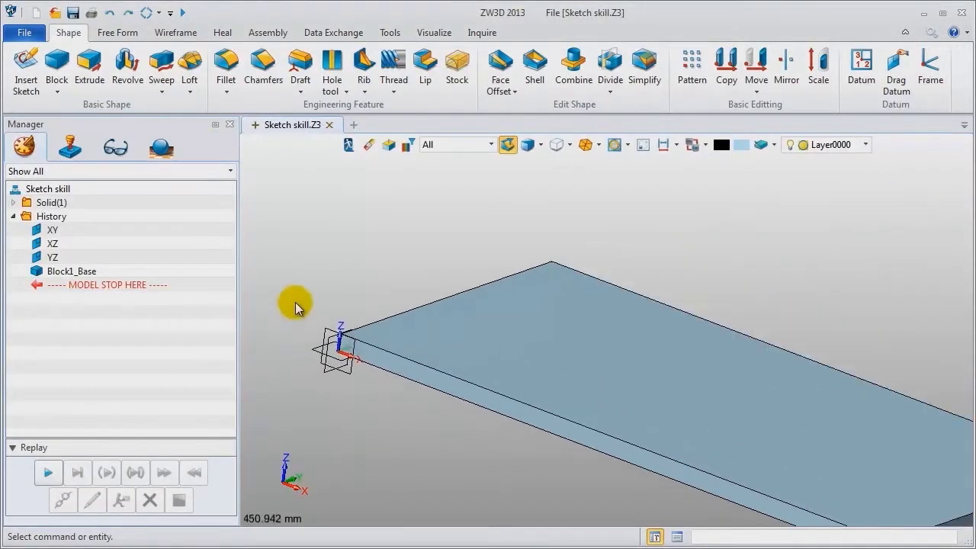
{"action": "scroll", "coordinate": [294, 296], "scroll_direction": "down", "scroll_amount": 2}
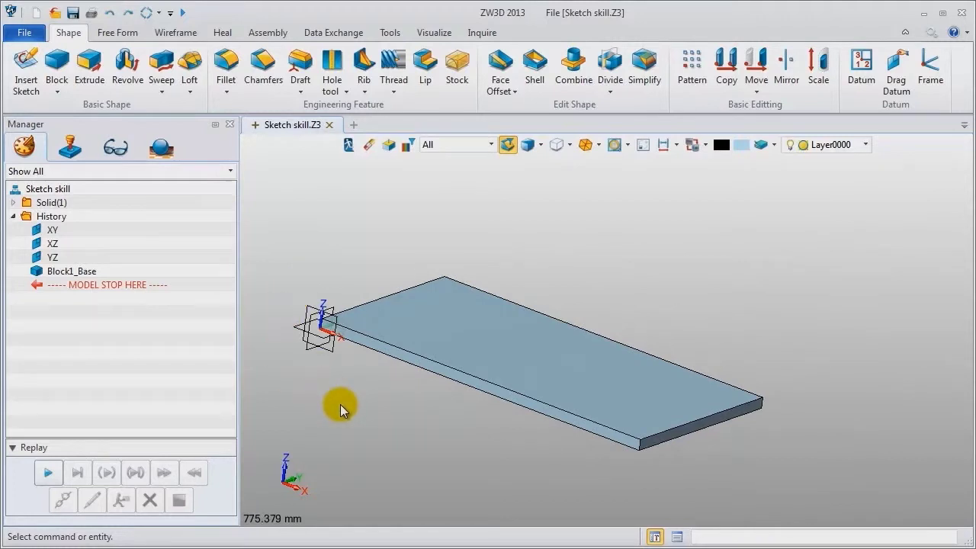
{"action": "scroll", "coordinate": [340, 401], "scroll_direction": "down", "scroll_amount": 1}
{"action": "right_click", "coordinate": [280, 215]}
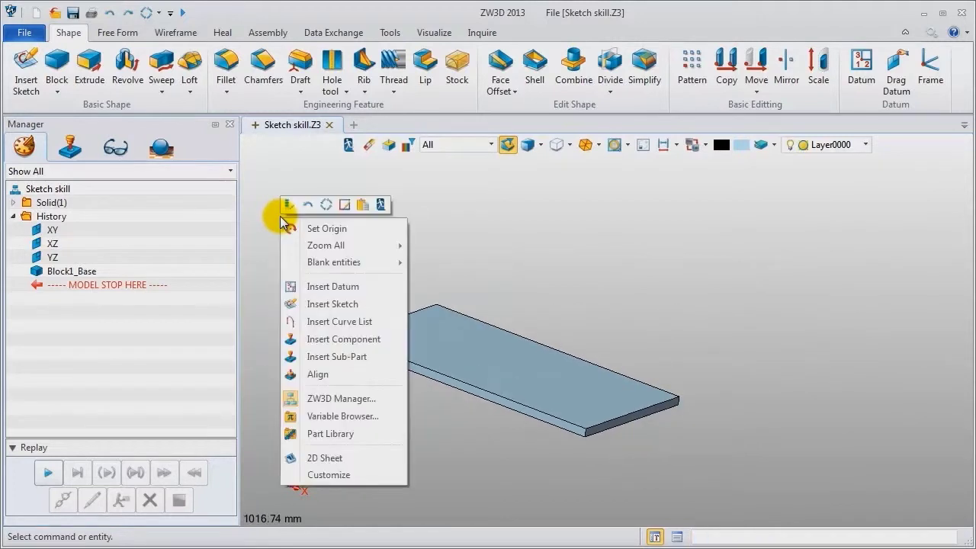
{"action": "left_click", "coordinate": [321, 303]}
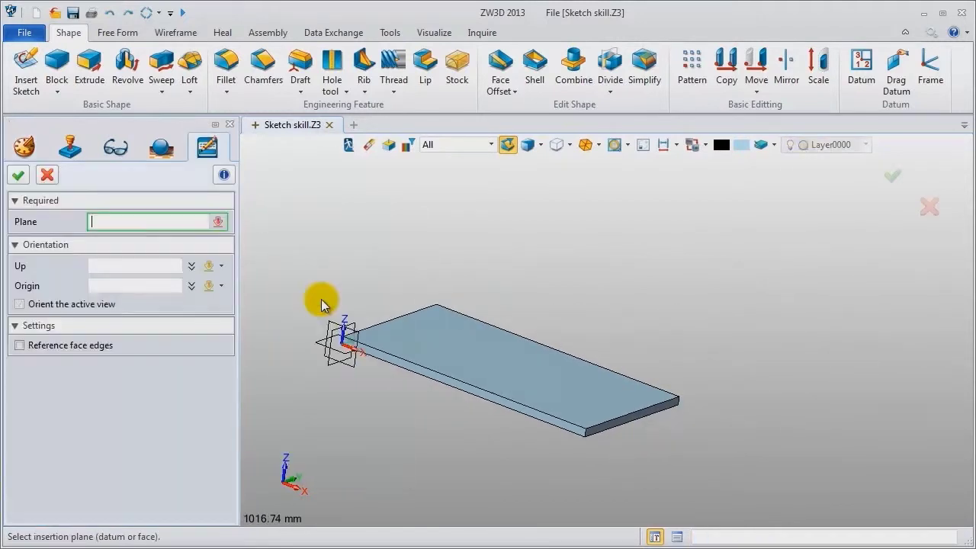
{"action": "left_click", "coordinate": [333, 345]}
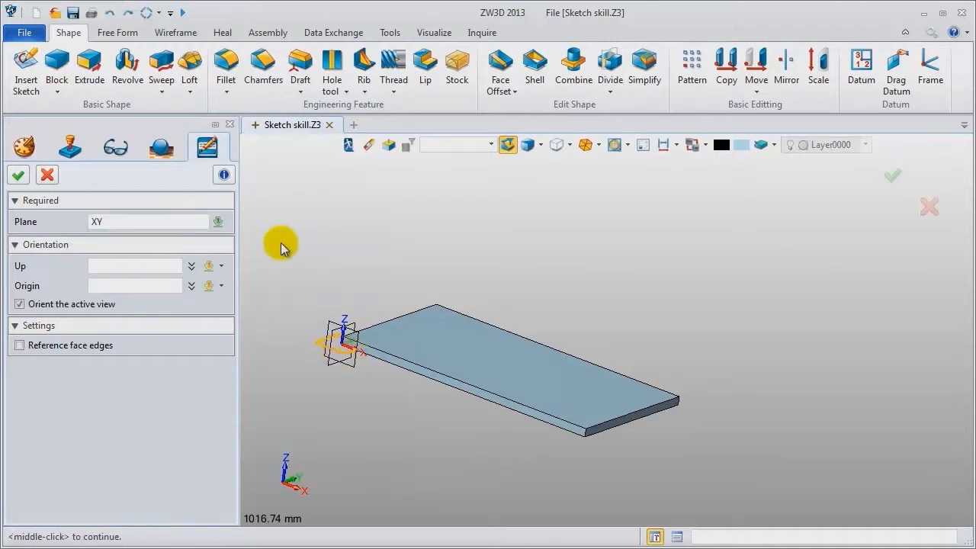
{"action": "middle_click", "coordinate": [336, 231]}
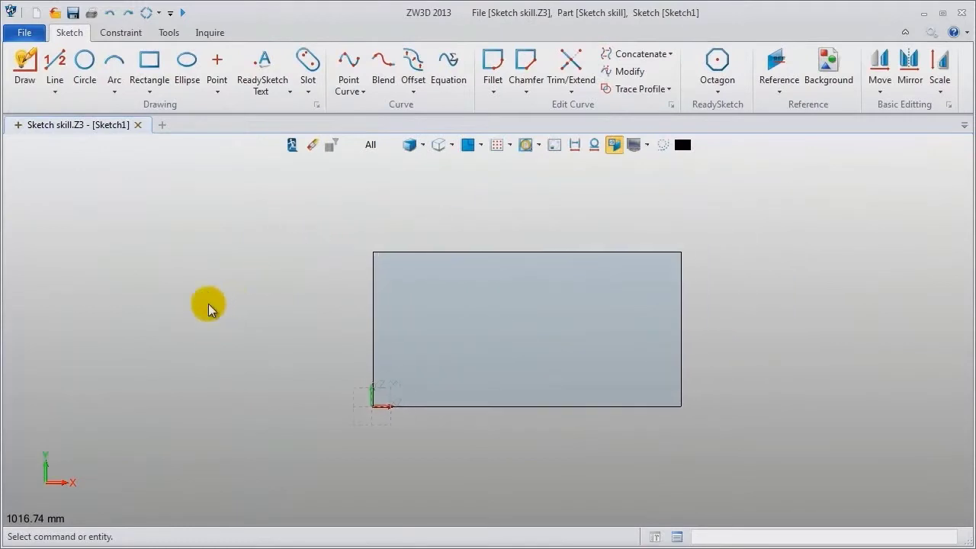
Step: Import the song.jpg image into the sketch as curves
{"action": "left_click", "coordinate": [168, 33]}
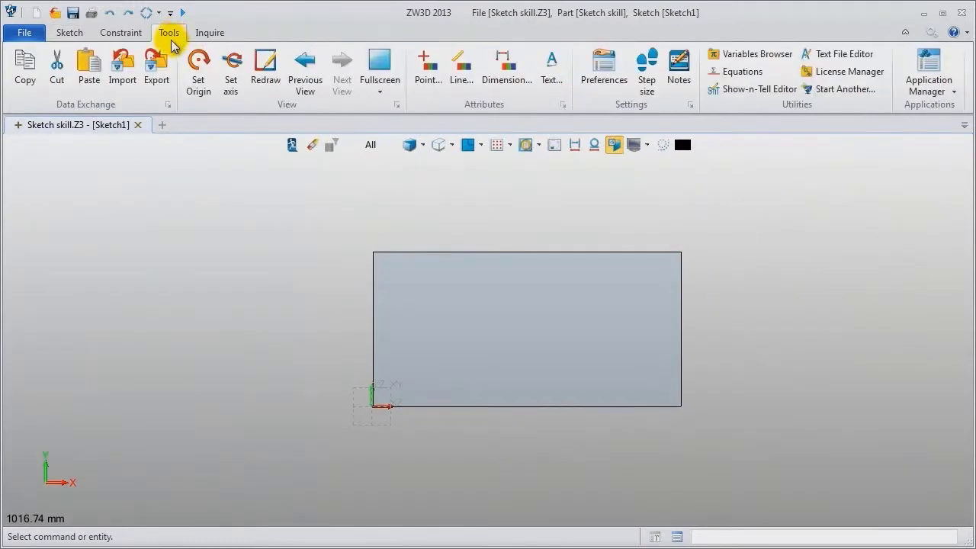
{"action": "left_click", "coordinate": [121, 77]}
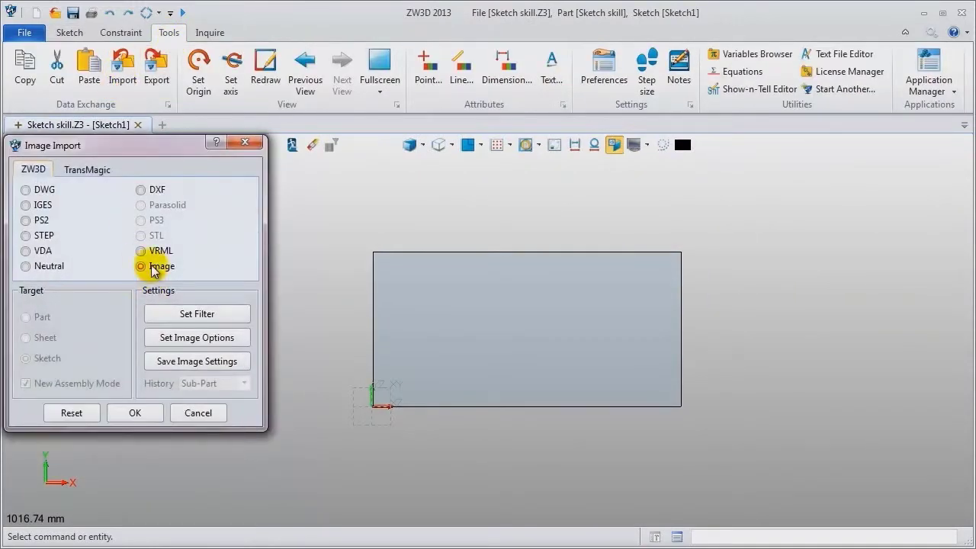
{"action": "left_click", "coordinate": [134, 412]}
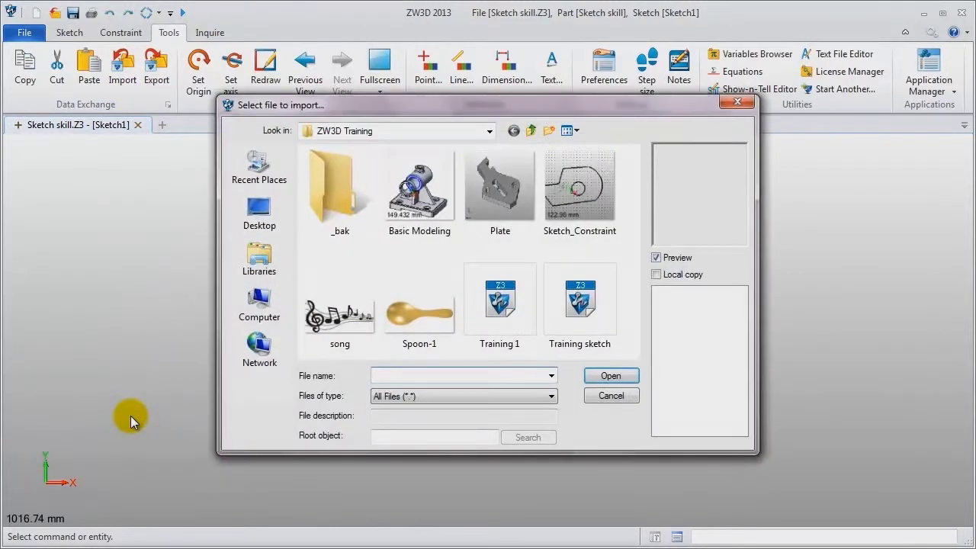
{"action": "left_click", "coordinate": [329, 309]}
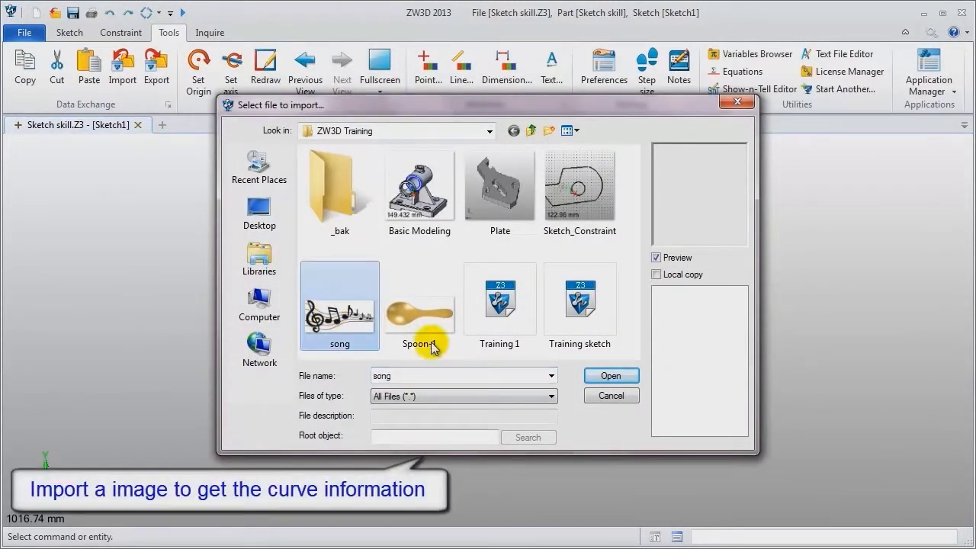
{"action": "left_click", "coordinate": [613, 375]}
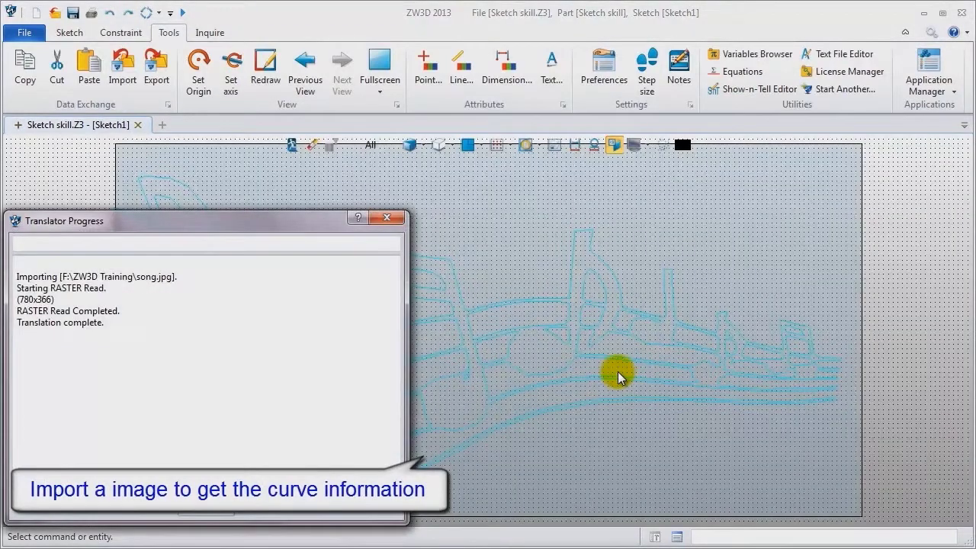
{"action": "left_click", "coordinate": [389, 218]}
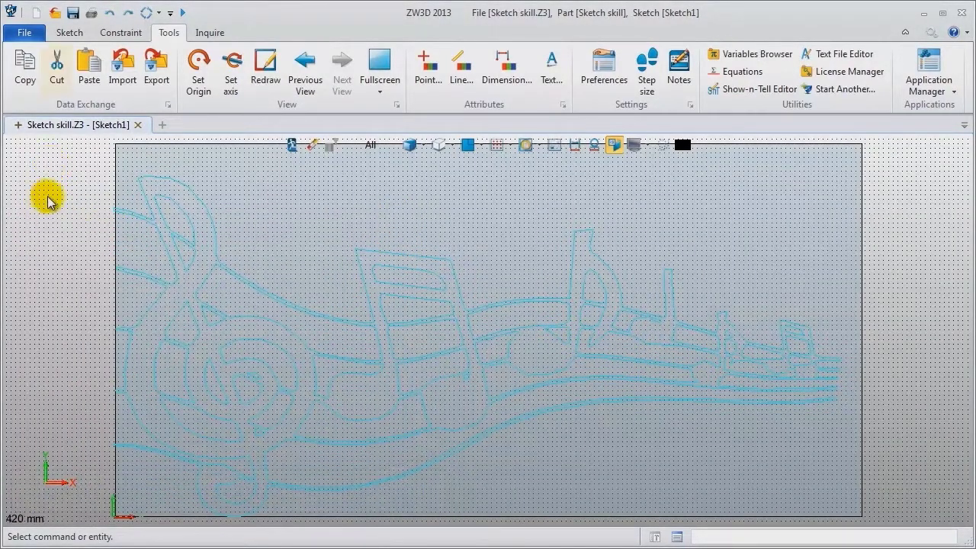
Step: Box-select all the imported music-note curves
{"action": "scroll", "coordinate": [106, 191], "scroll_direction": "down", "scroll_amount": 1}
{"action": "mouse_move", "coordinate": [72, 200]}
{"action": "middle_mouse_down"}
{"action": "mouse_move", "coordinate": [122, 203]}
{"action": "mouse_move", "coordinate": [113, 191]}
{"action": "middle_mouse_up"}
{"action": "mouse_move", "coordinate": [117, 191]}
{"action": "left_mouse_down"}
{"action": "mouse_move", "coordinate": [592, 394]}
{"action": "mouse_move", "coordinate": [952, 530]}
{"action": "mouse_move", "coordinate": [908, 486]}
{"action": "left_mouse_up"}
Step: Set the line colour of all selected music-note curves to black in Line Attributes
{"action": "middle_click", "coordinate": [771, 186]}
{"action": "left_click", "coordinate": [813, 287]}
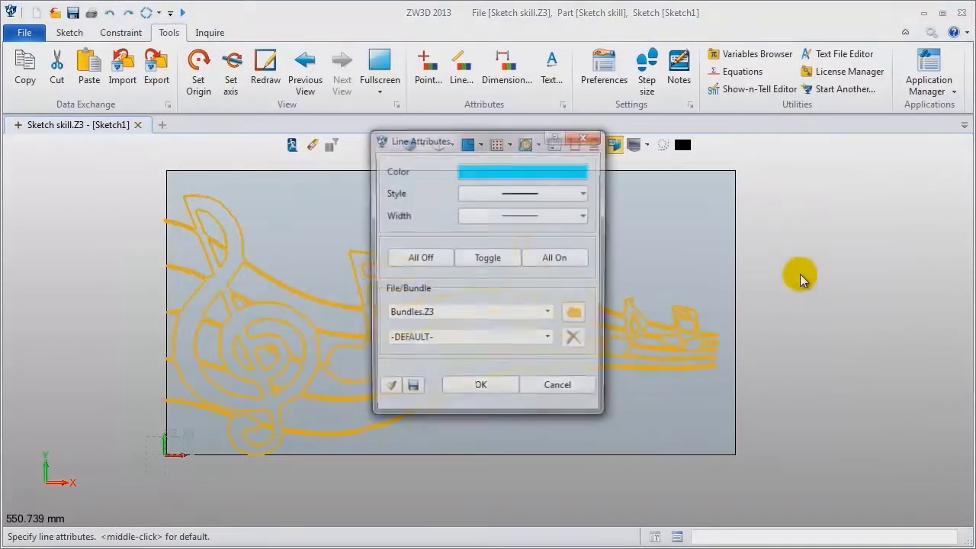
{"action": "left_click", "coordinate": [564, 171]}
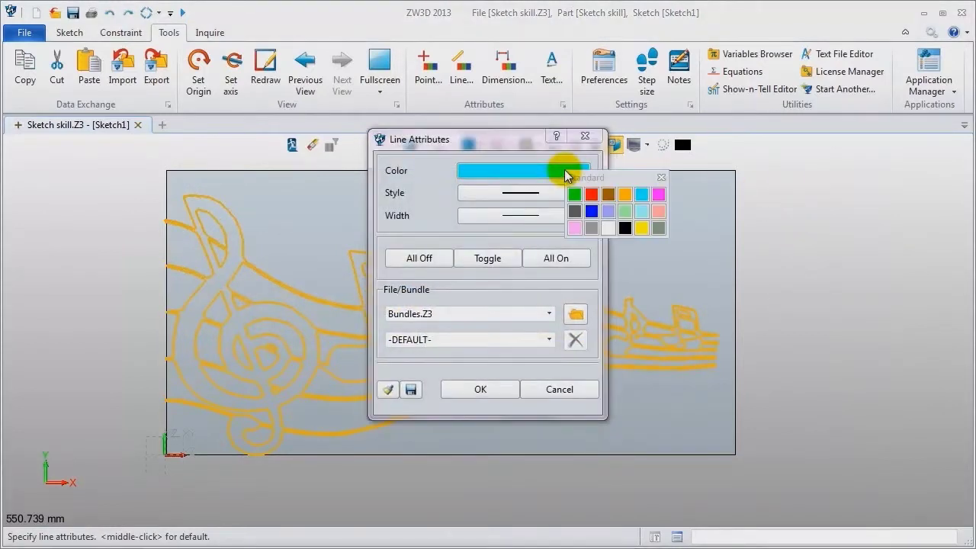
{"action": "left_click", "coordinate": [624, 229]}
{"action": "left_click", "coordinate": [492, 389]}
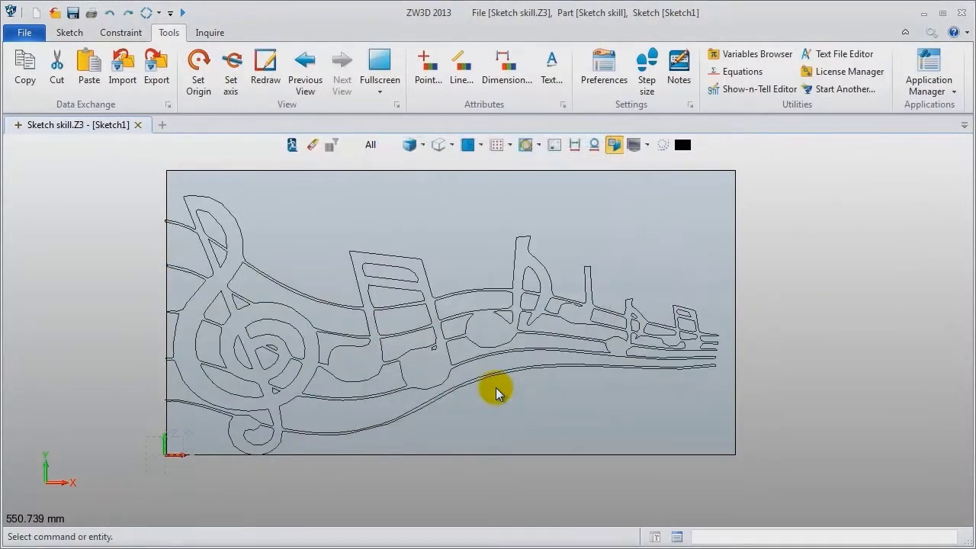
Step: Exit the sketch and relocate Sketch1 onto the plate's top face with Y as up
{"action": "left_click", "coordinate": [292, 147]}
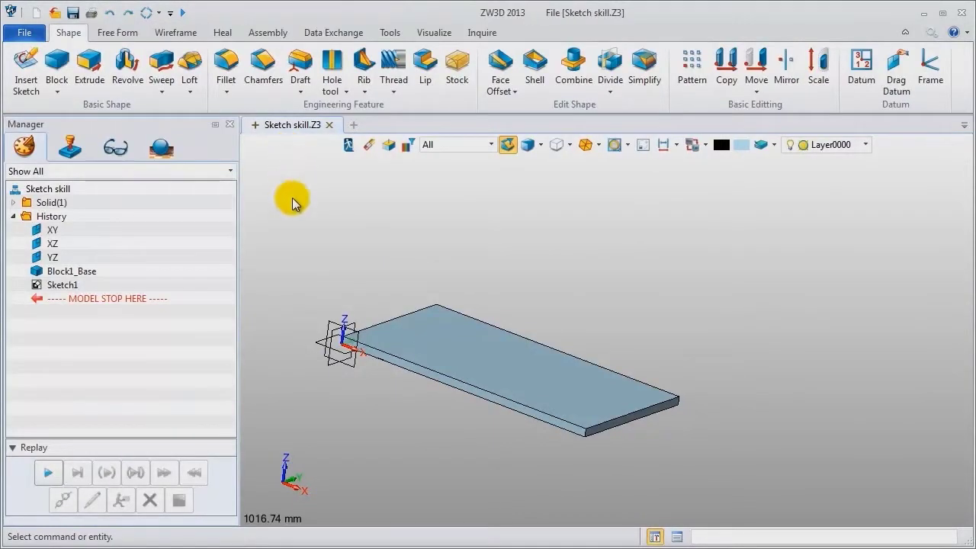
{"action": "mouse_move", "coordinate": [387, 277]}
{"action": "right_mouse_down"}
{"action": "mouse_move", "coordinate": [379, 211]}
{"action": "mouse_move", "coordinate": [398, 292]}
{"action": "mouse_move", "coordinate": [358, 254]}
{"action": "mouse_move", "coordinate": [371, 257]}
{"action": "right_mouse_up"}
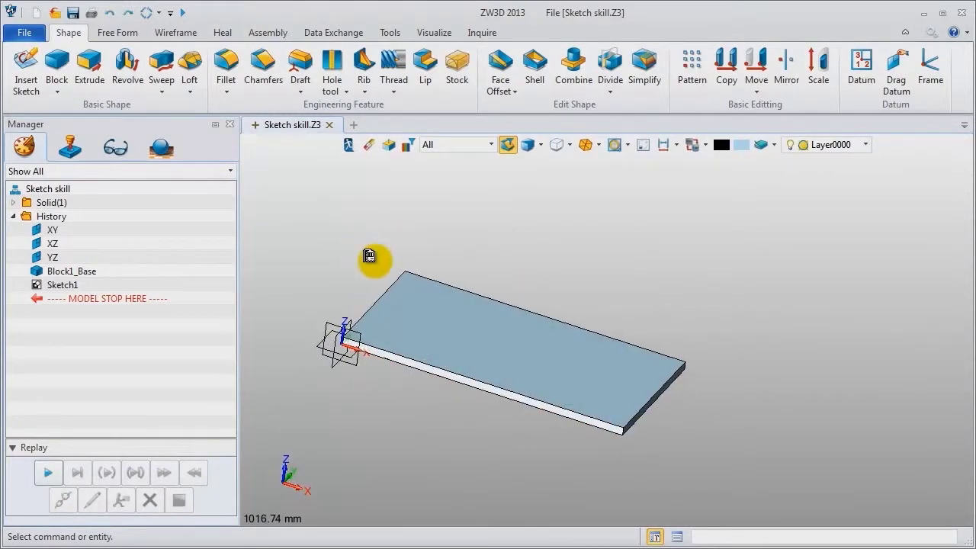
{"action": "right_click", "coordinate": [74, 286]}
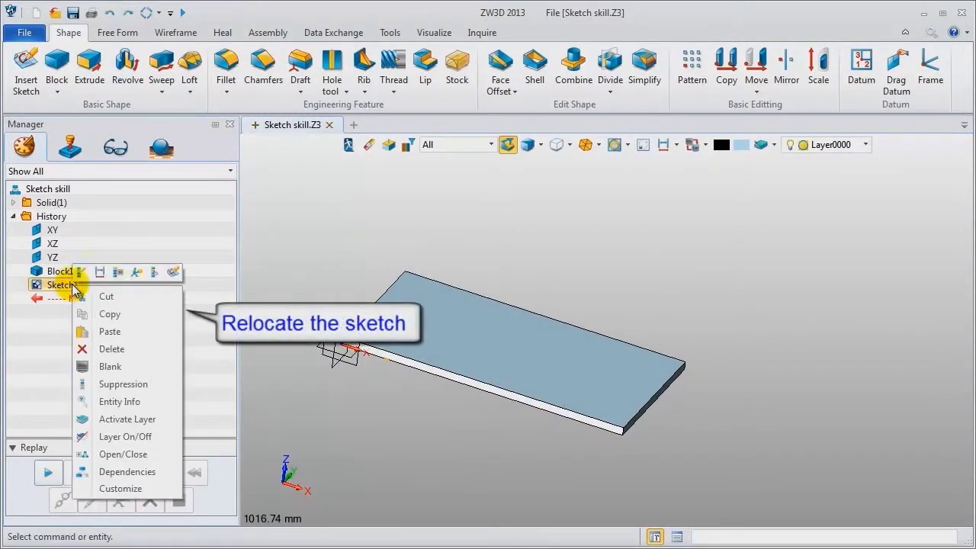
{"action": "left_click", "coordinate": [137, 275]}
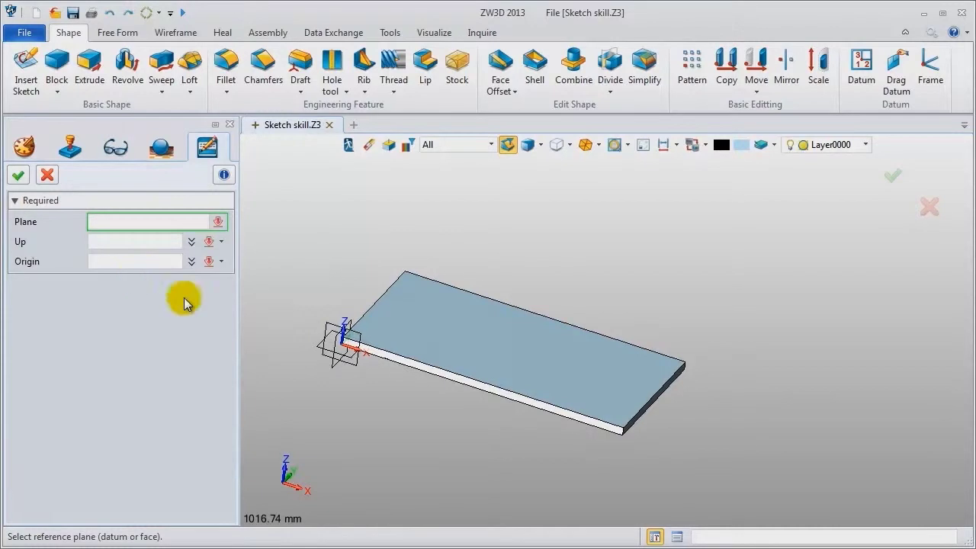
{"action": "left_click", "coordinate": [460, 355]}
{"action": "right_click_drag", "start_coordinate": [340, 254], "coordinate": [355, 322]}
{"action": "left_click", "coordinate": [355, 323]}
{"action": "scroll", "coordinate": [358, 336], "scroll_direction": "up", "scroll_amount": 5}
{"action": "scroll", "coordinate": [355, 345], "scroll_direction": "down", "scroll_amount": 3}
{"action": "scroll", "coordinate": [343, 345], "scroll_direction": "down", "scroll_amount": 2}
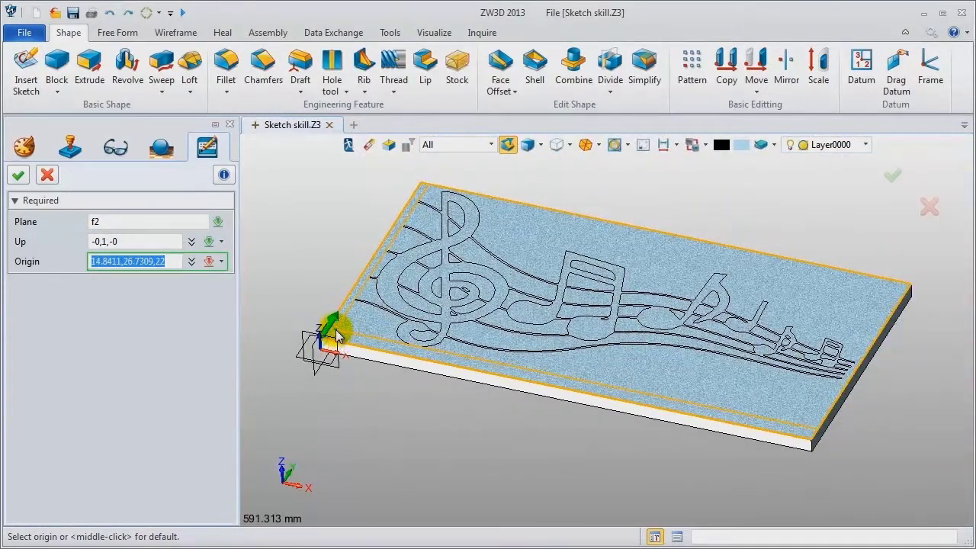
{"action": "left_click", "coordinate": [338, 336]}
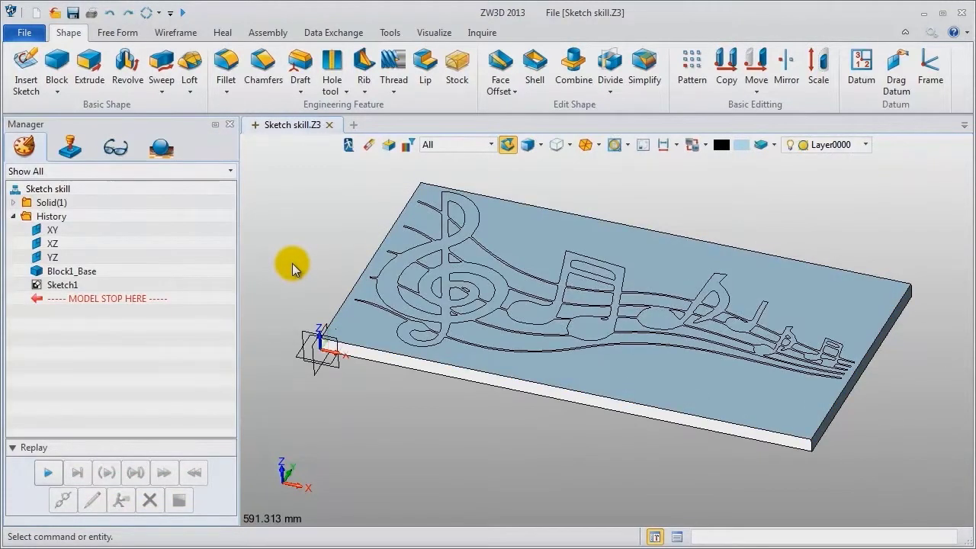
Step: Extrude Sketch1's curves with an end distance of 2
{"action": "left_click", "coordinate": [91, 73]}
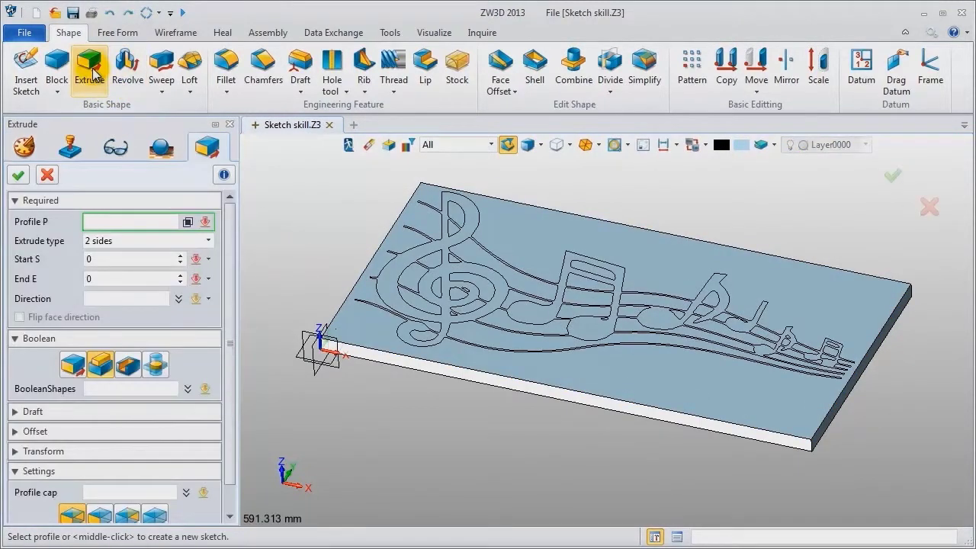
{"action": "left_click", "coordinate": [467, 231]}
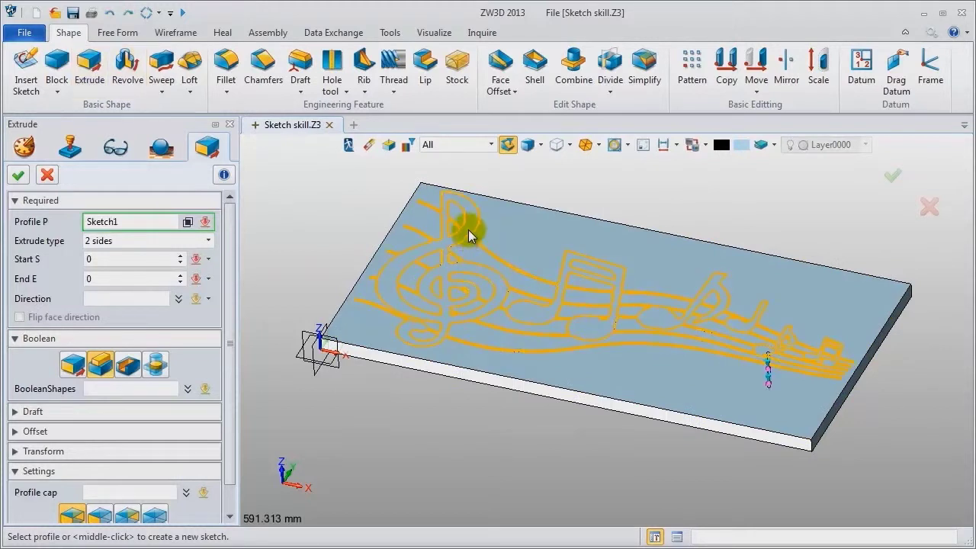
{"action": "middle_click", "coordinate": [480, 252]}
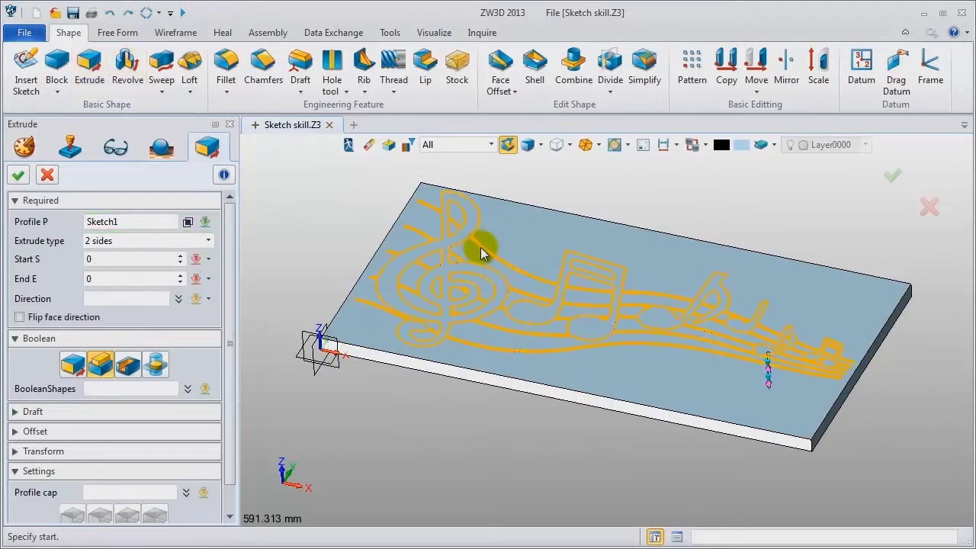
{"action": "left_click", "coordinate": [105, 280]}
{"action": "double_click", "coordinate": [88, 280]}
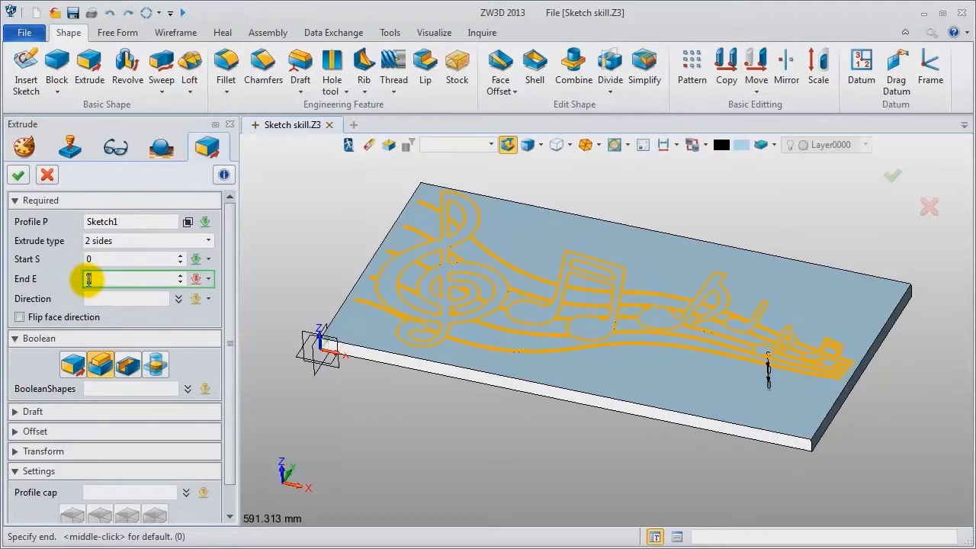
{"action": "type", "text": "2"}
{"action": "key", "text": "Return"}
{"action": "left_click", "coordinate": [31, 339]}
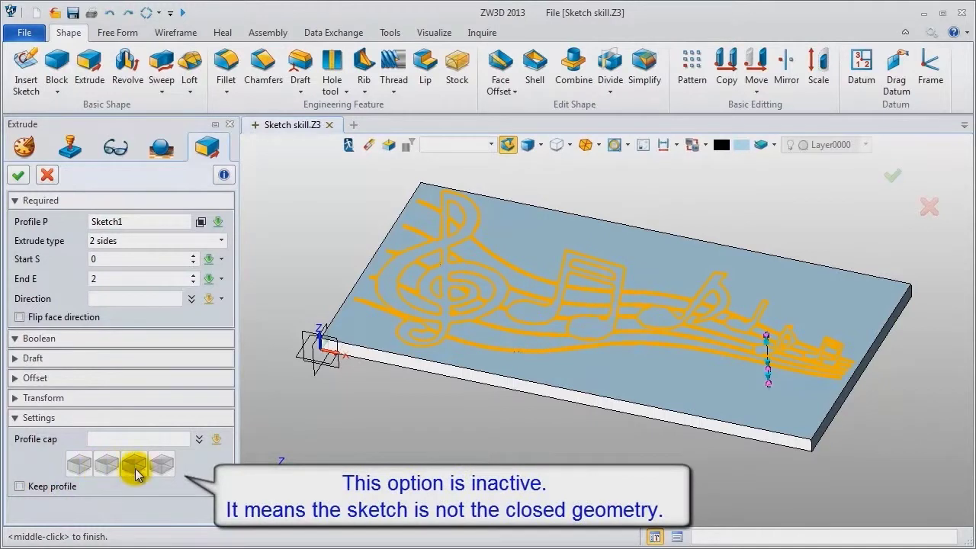
{"action": "left_click", "coordinate": [91, 340]}
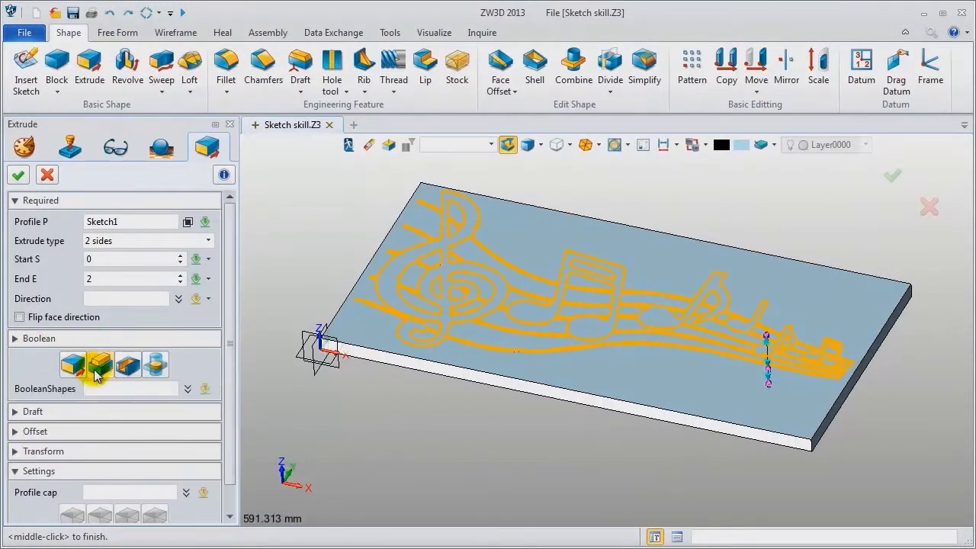
{"action": "left_click", "coordinate": [18, 175]}
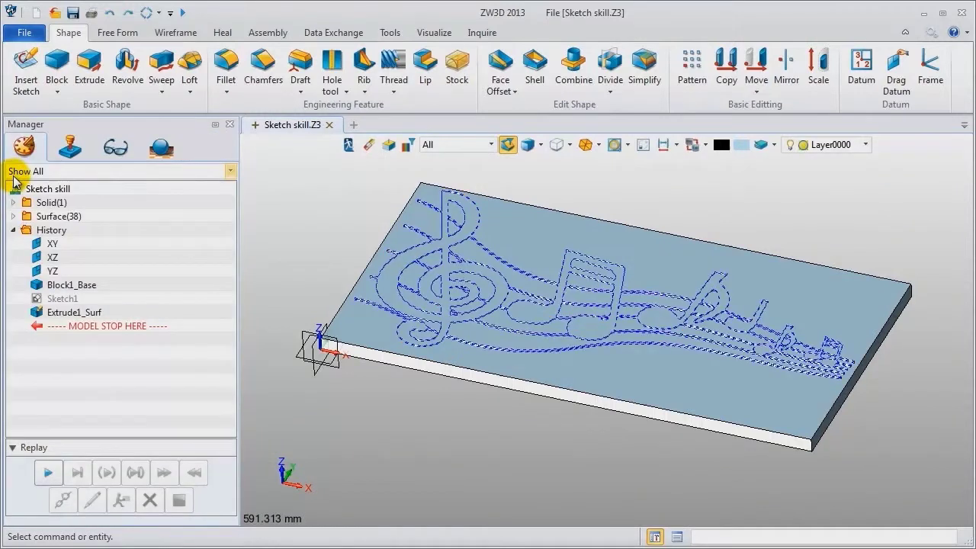
Step: Expand the Solid and Surface lists in the Manager and bring up Sketch1's options
{"action": "left_click", "coordinate": [13, 202]}
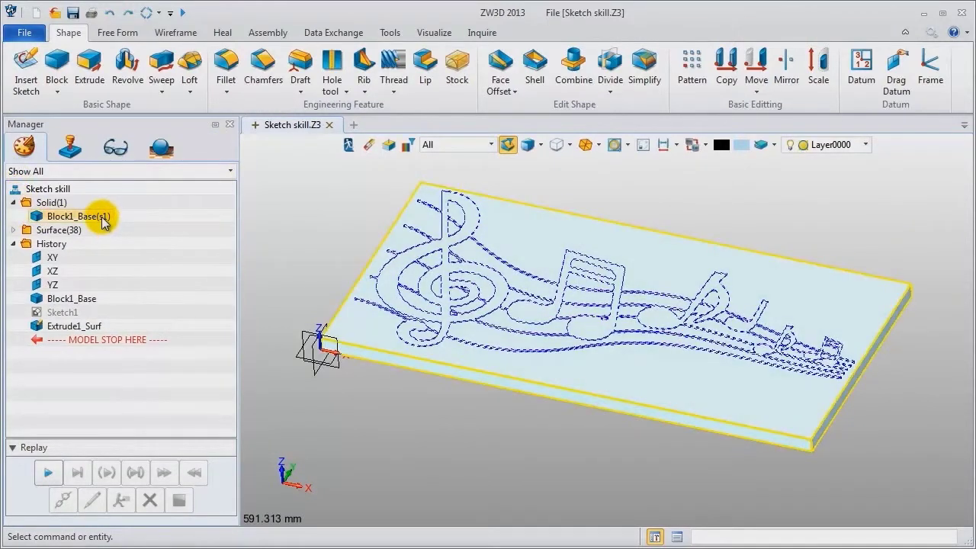
{"action": "left_click", "coordinate": [13, 229]}
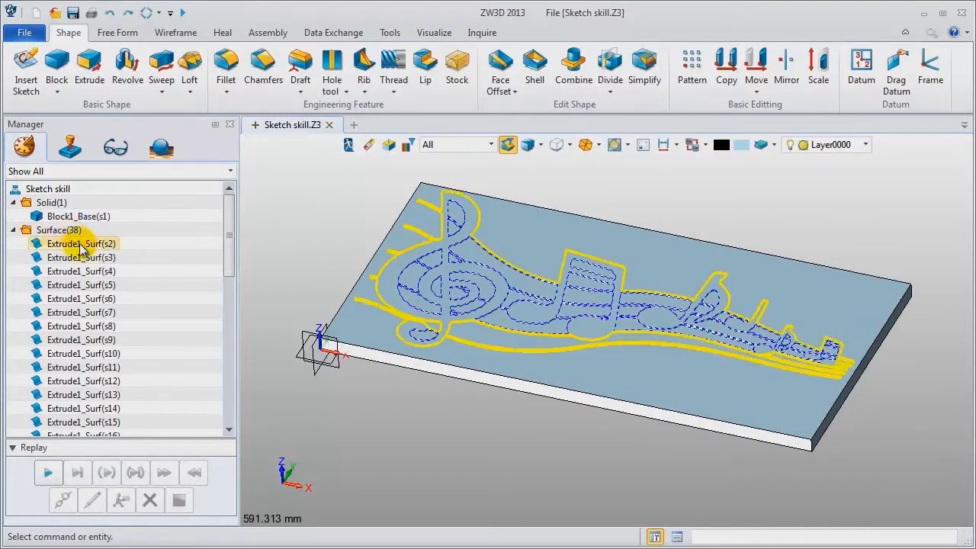
{"action": "left_click", "coordinate": [13, 229]}
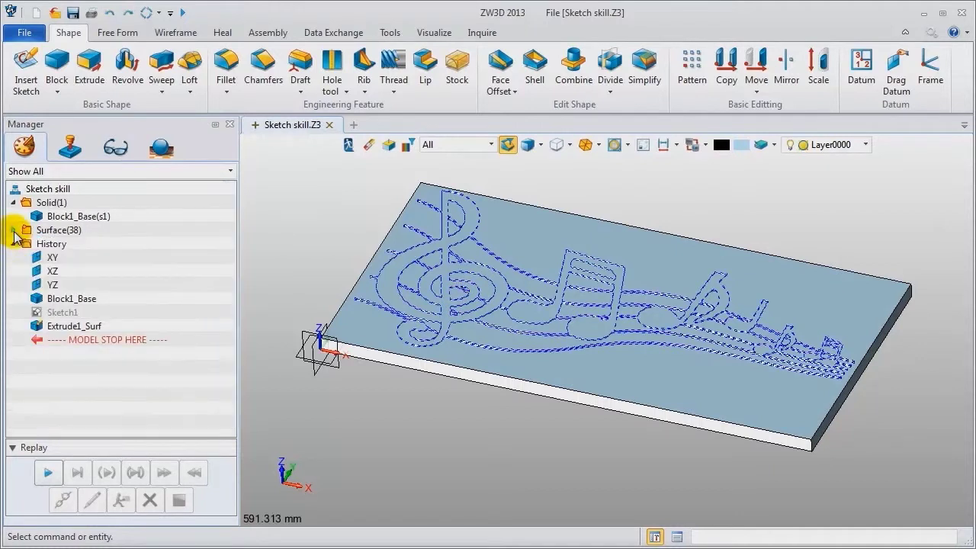
{"action": "right_click", "coordinate": [88, 310]}
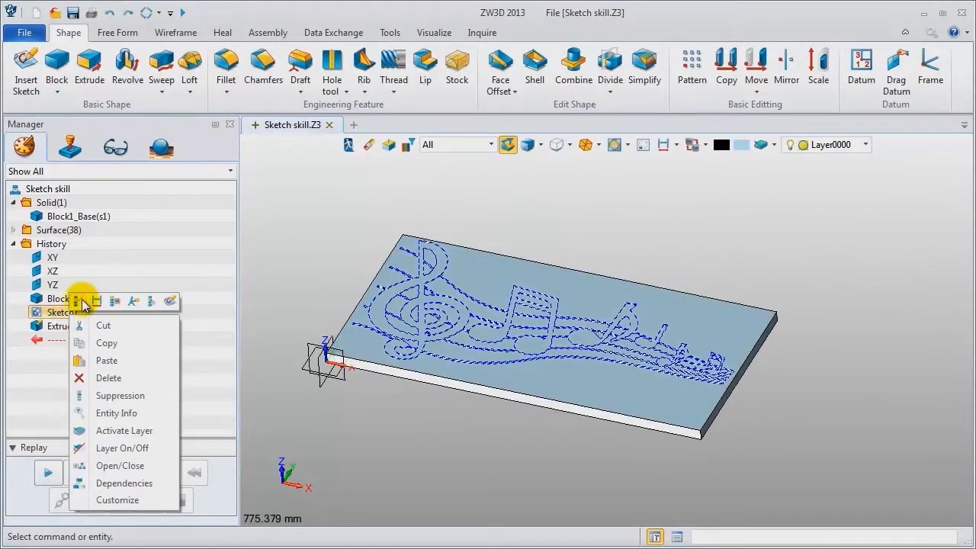
Step: Reopen Sketch1, hide the plate, and run Curve Connectivity, which reports 2 unmatched endpoints
{"action": "left_click", "coordinate": [79, 302]}
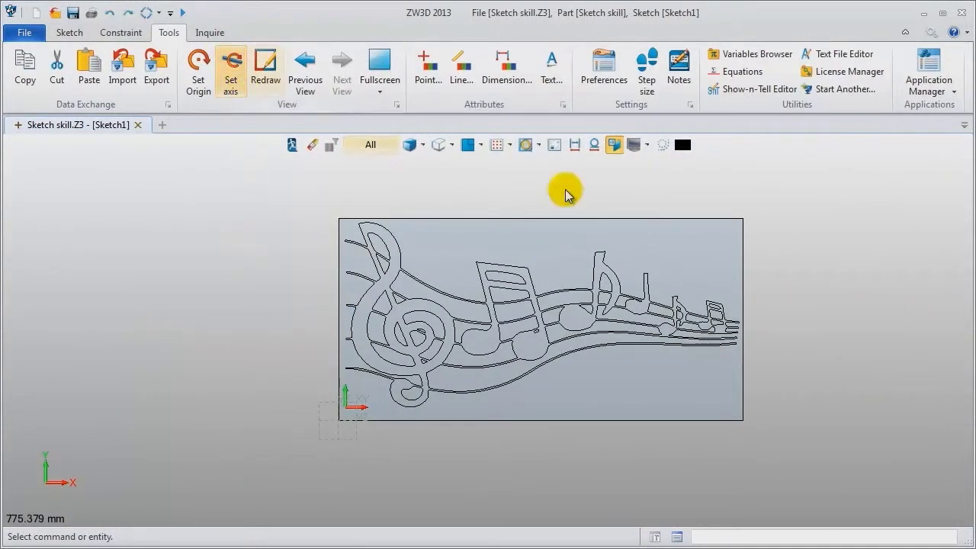
{"action": "left_click", "coordinate": [553, 144]}
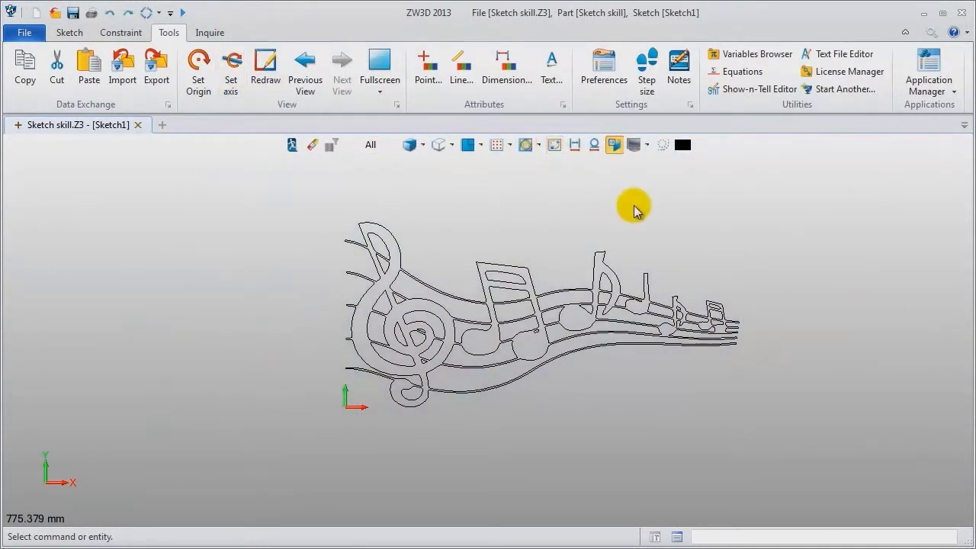
{"action": "scroll", "coordinate": [632, 203], "scroll_direction": "up", "scroll_amount": 3}
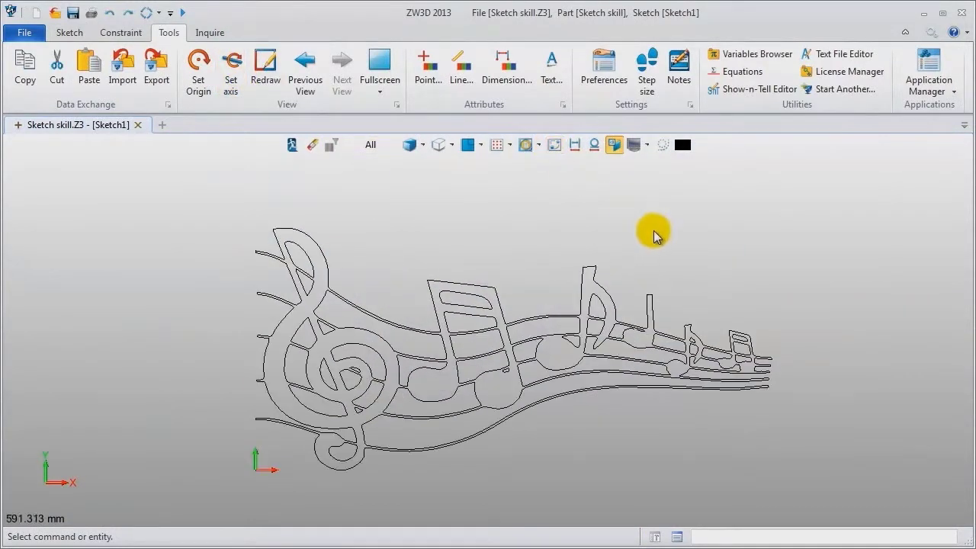
{"action": "left_click", "coordinate": [214, 32]}
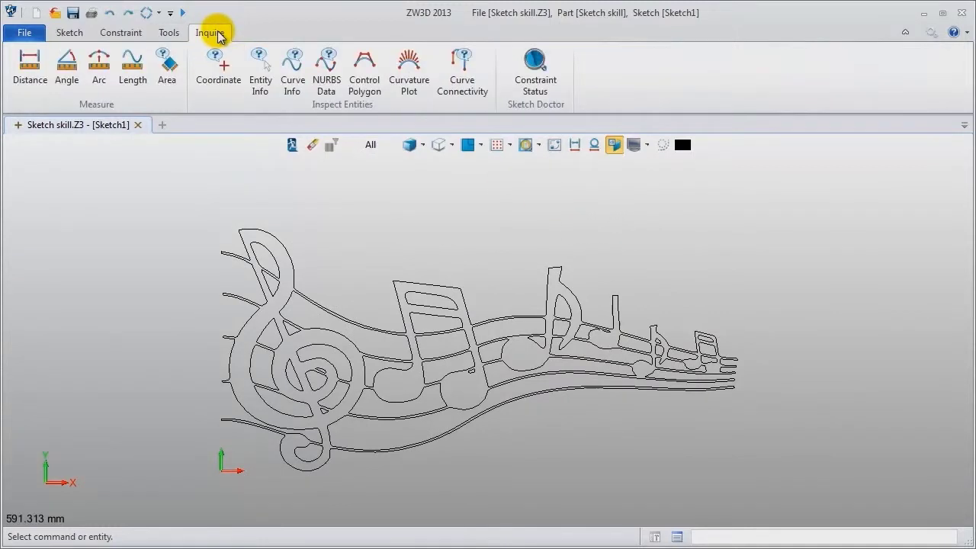
{"action": "left_click", "coordinate": [461, 82]}
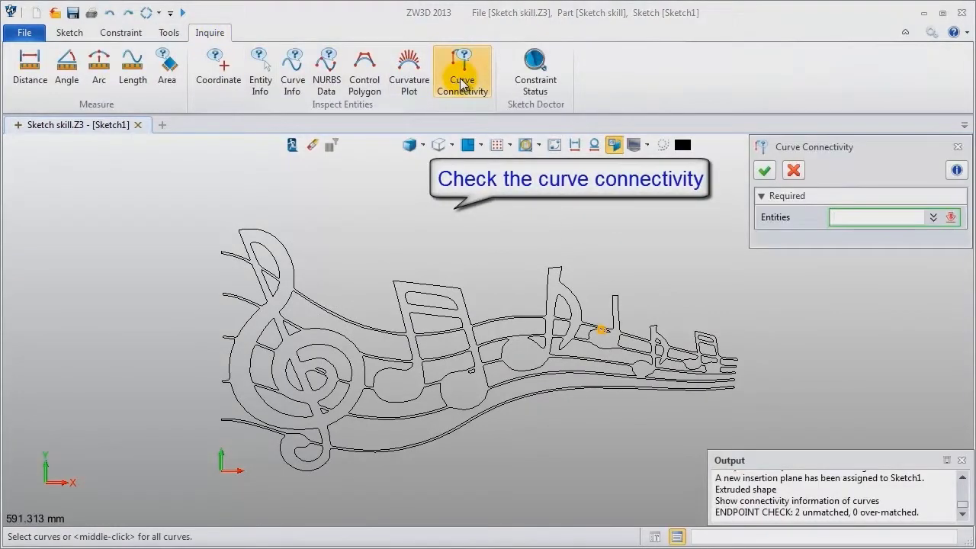
{"action": "middle_click", "coordinate": [768, 396]}
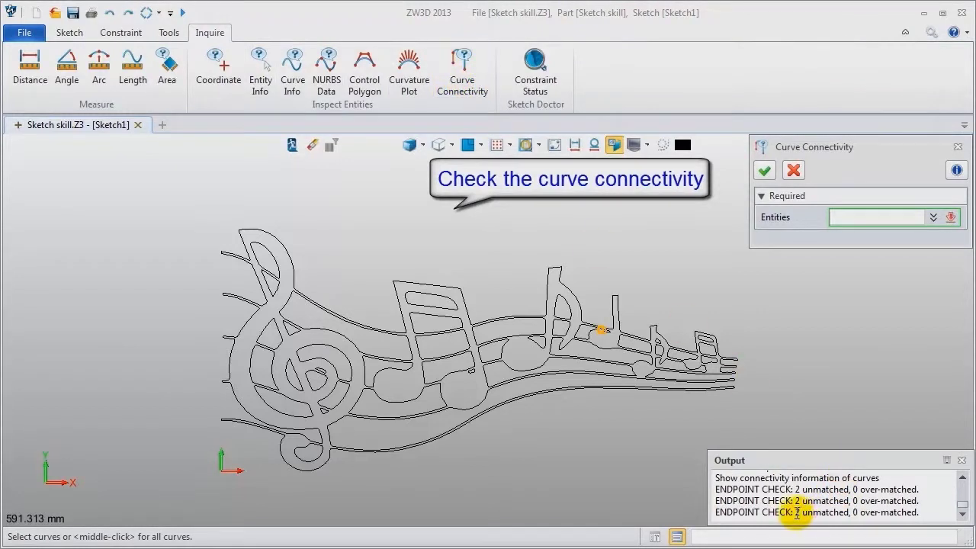
{"action": "left_click_drag", "start_coordinate": [797, 512], "coordinate": [926, 515]}
{"action": "left_click", "coordinate": [930, 515]}
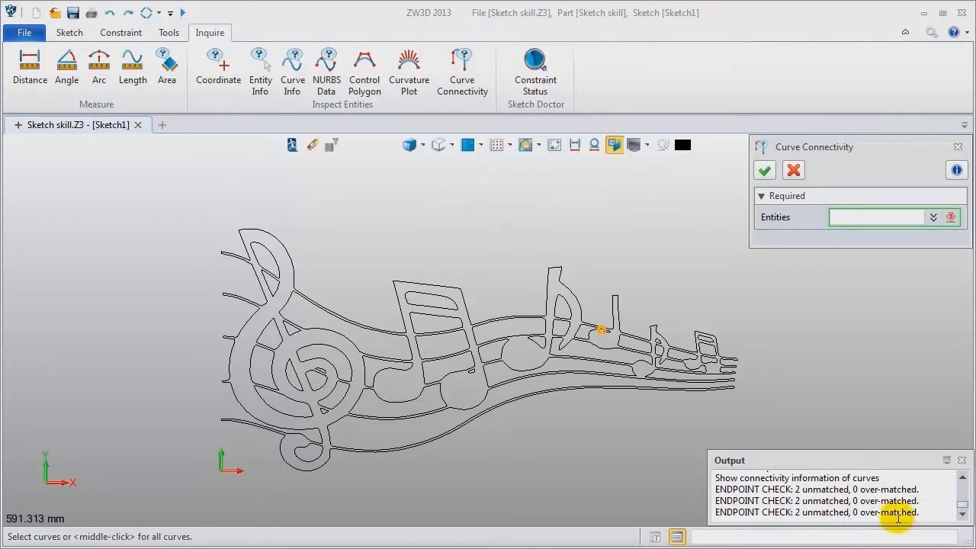
Step: Zoom in on the gap between the two unmatched curve ends
{"action": "scroll", "coordinate": [555, 285], "scroll_direction": "up", "scroll_amount": 6}
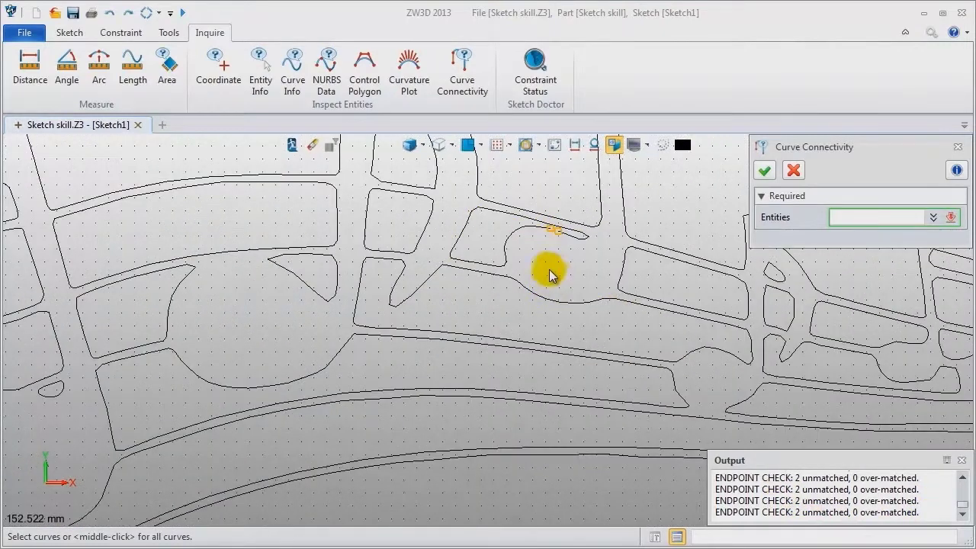
{"action": "left_click", "coordinate": [508, 295]}
{"action": "scroll", "coordinate": [495, 282], "scroll_direction": "up", "scroll_amount": 5}
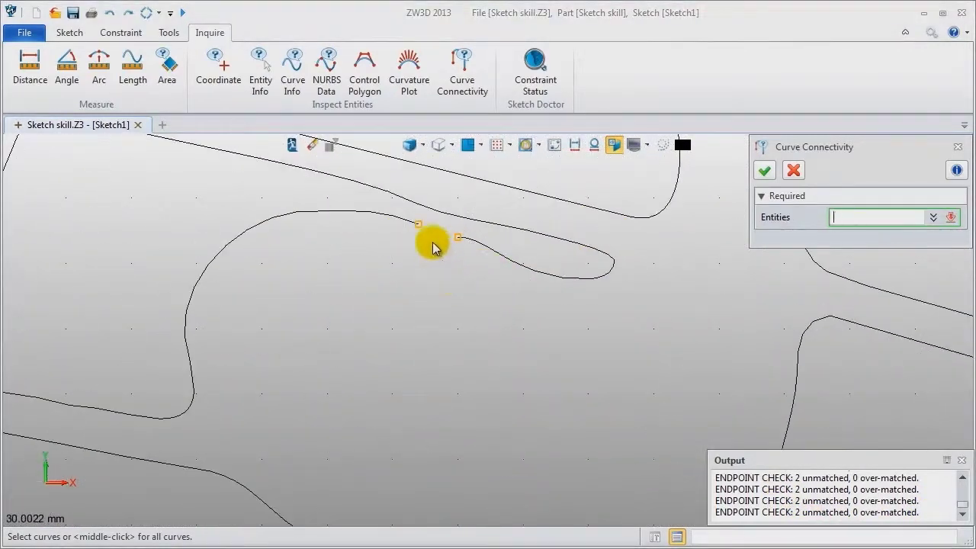
{"action": "scroll", "coordinate": [447, 246], "scroll_direction": "up", "scroll_amount": 3}
{"action": "middle_click_drag", "start_coordinate": [408, 330], "coordinate": [414, 384]}
{"action": "left_click", "coordinate": [113, 32]}
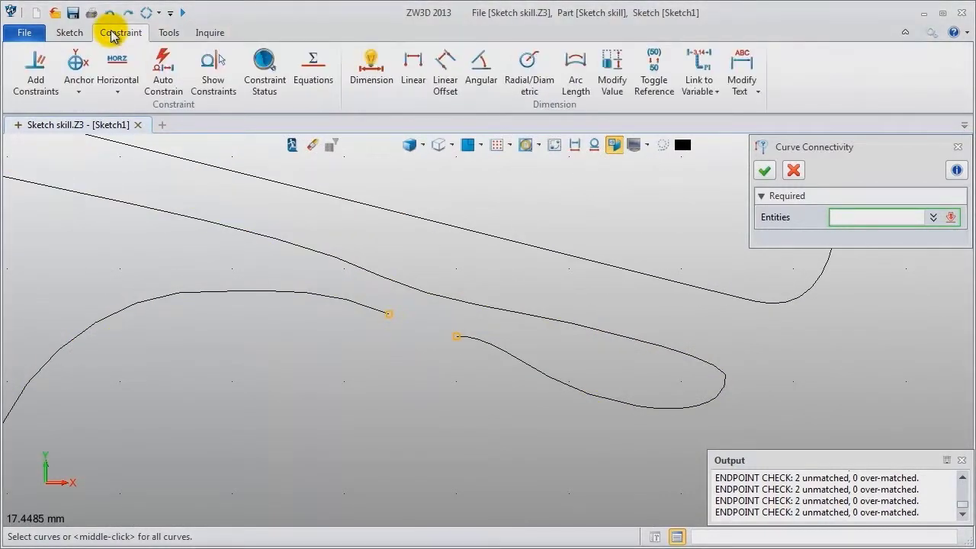
Step: Bridge the two open ends with a curvature-continuous blend curve, trimming both curves
{"action": "left_click", "coordinate": [72, 33]}
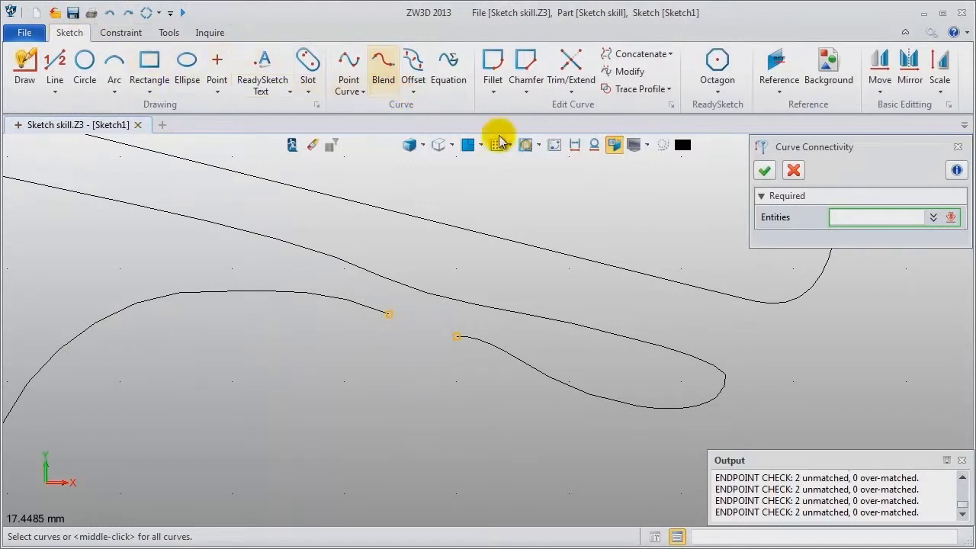
{"action": "left_click", "coordinate": [382, 66]}
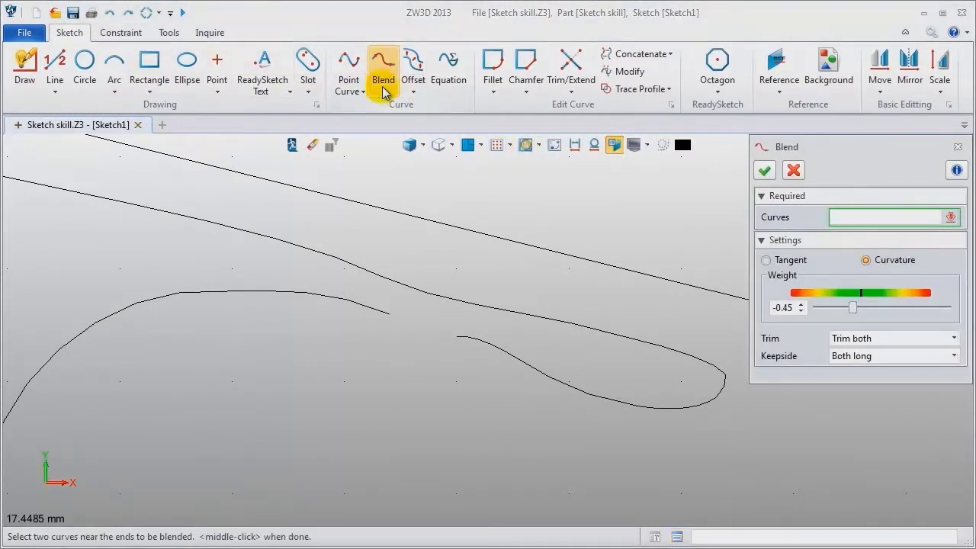
{"action": "left_click", "coordinate": [380, 318]}
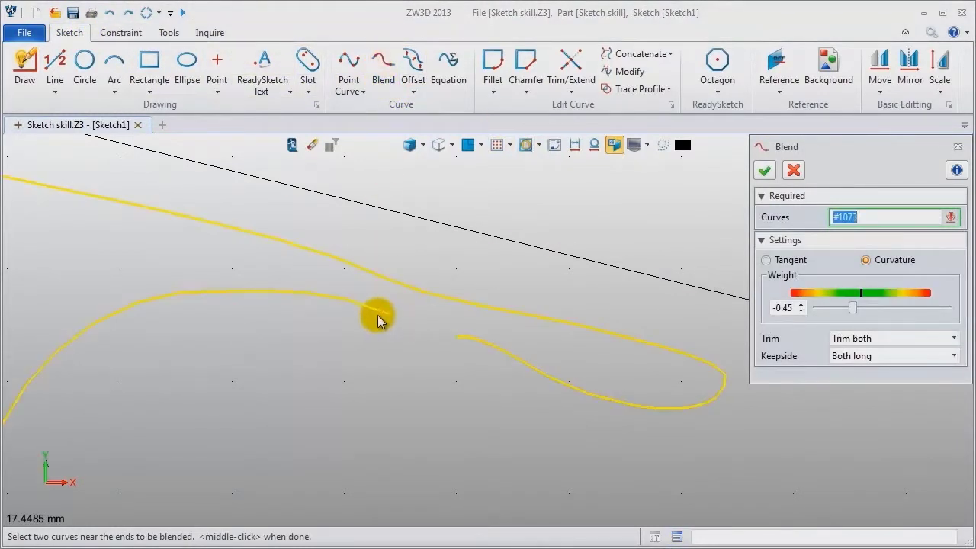
{"action": "scroll", "coordinate": [374, 319], "scroll_direction": "up", "scroll_amount": 2}
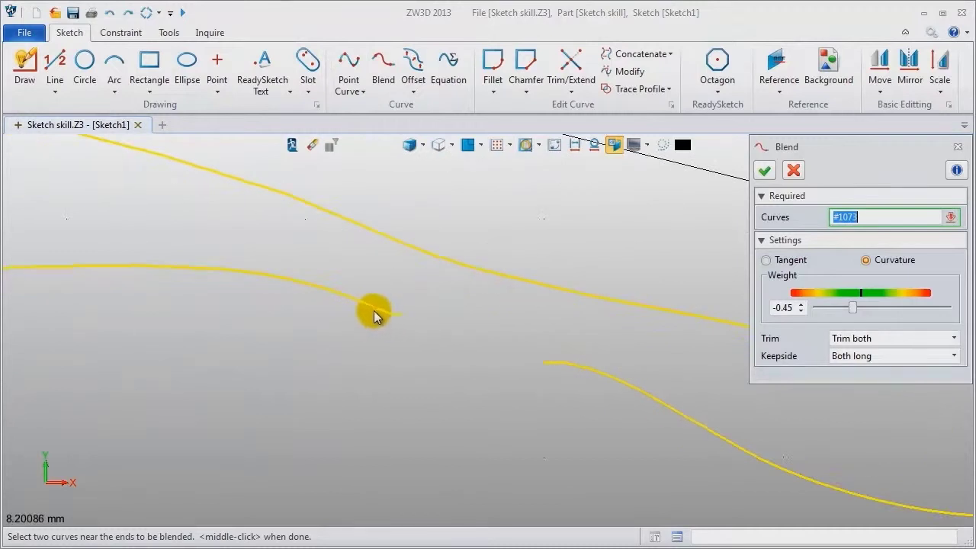
{"action": "left_click", "coordinate": [568, 372]}
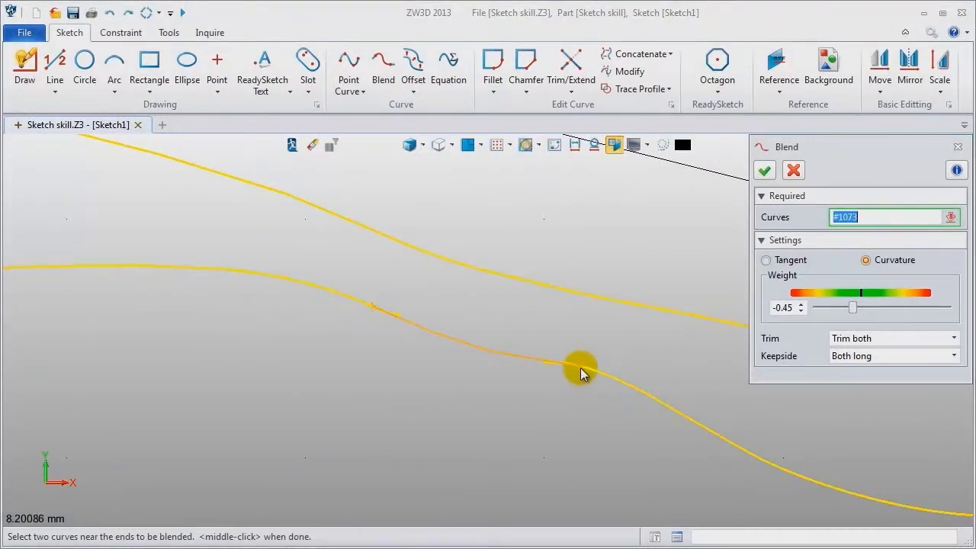
{"action": "left_click", "coordinate": [580, 367]}
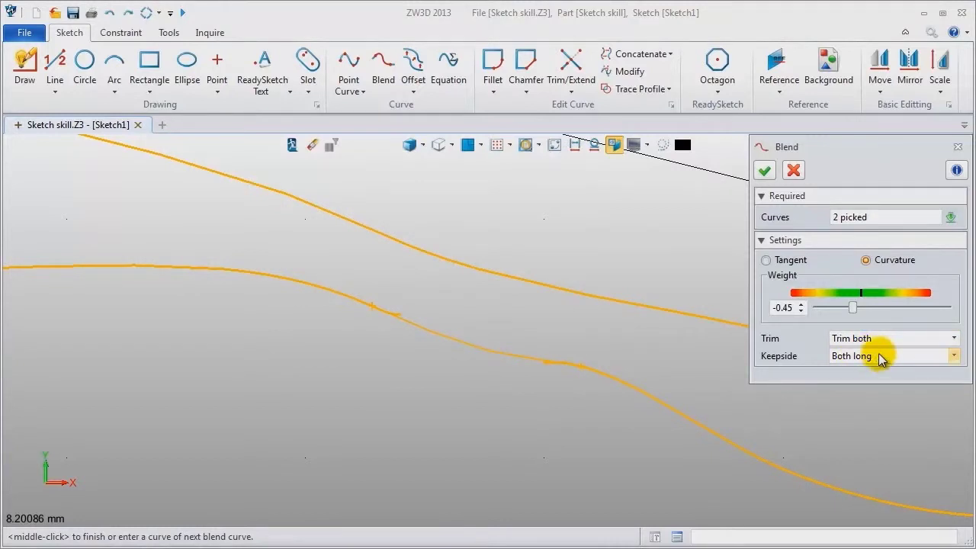
{"action": "scroll", "coordinate": [522, 373], "scroll_direction": "up", "scroll_amount": 2}
{"action": "left_click", "coordinate": [765, 172]}
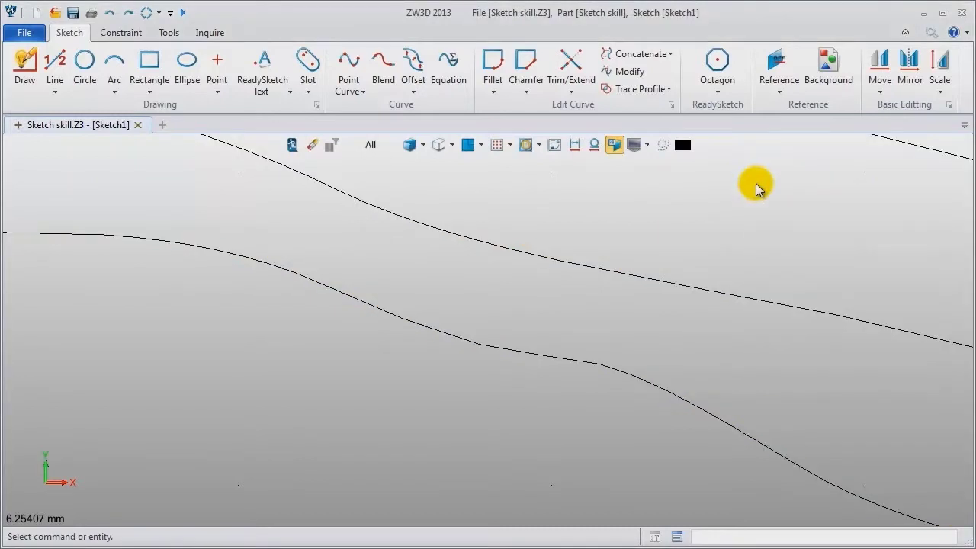
Step: Select the new blend curve and fit the whole sketch in view
{"action": "left_click", "coordinate": [516, 356]}
{"action": "scroll", "coordinate": [496, 407], "scroll_direction": "down", "scroll_amount": 3}
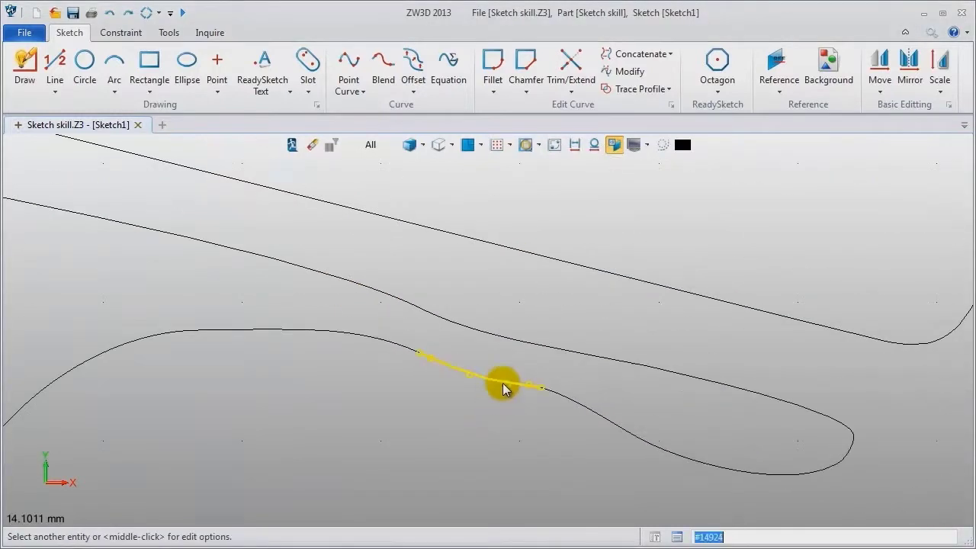
{"action": "key", "text": "ctrl+a"}
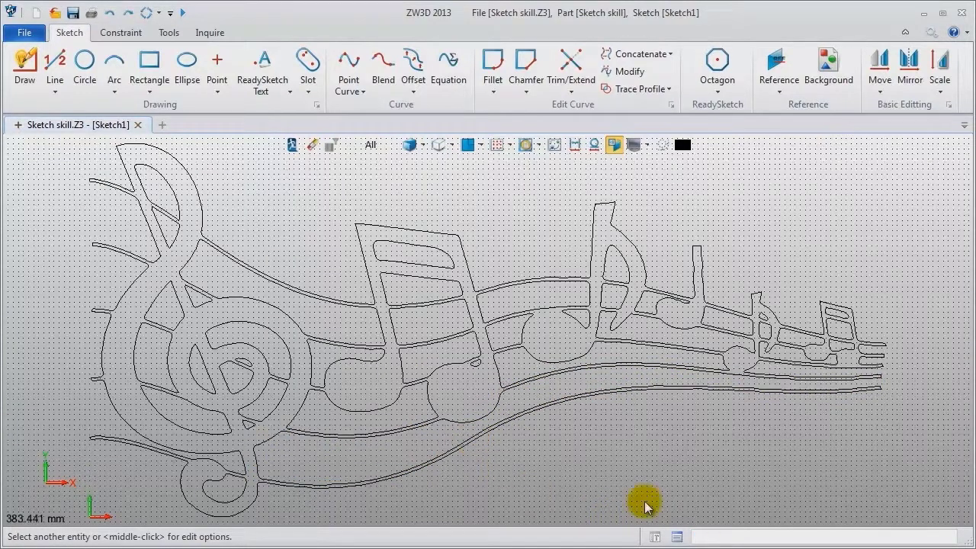
Step: Rerun Curve Connectivity to confirm 0 unmatched endpoints, then exit the sketch
{"action": "left_click", "coordinate": [210, 33]}
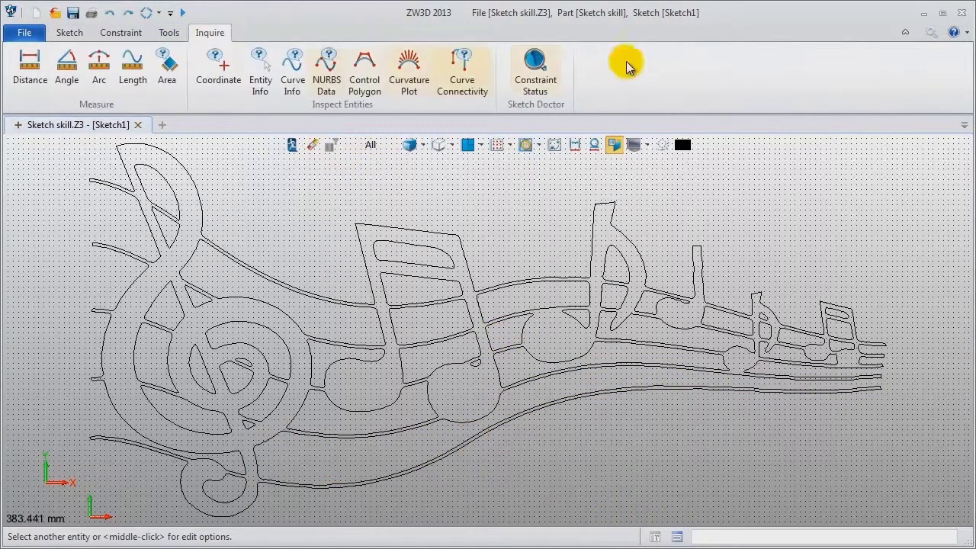
{"action": "left_click", "coordinate": [465, 70]}
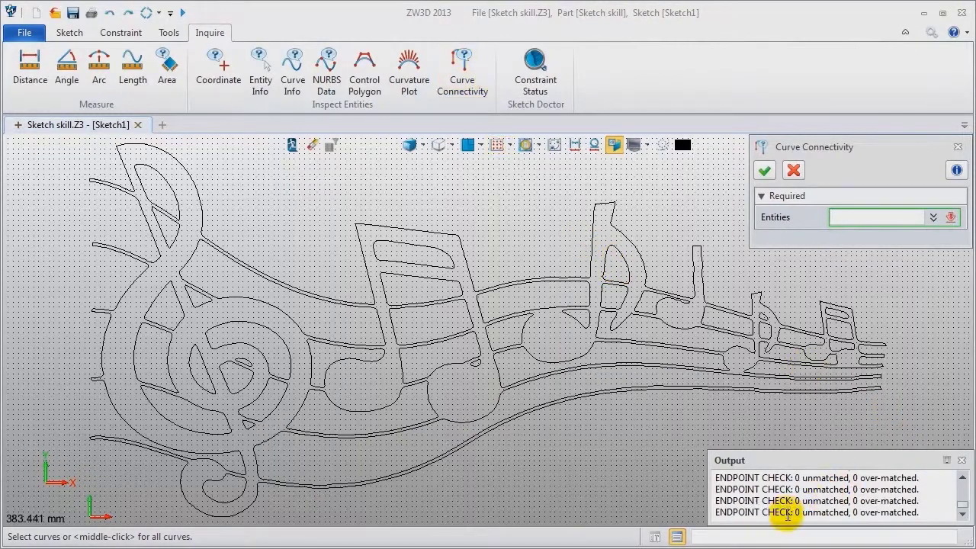
{"action": "left_click_drag", "start_coordinate": [795, 512], "coordinate": [937, 515]}
{"action": "left_click", "coordinate": [937, 516]}
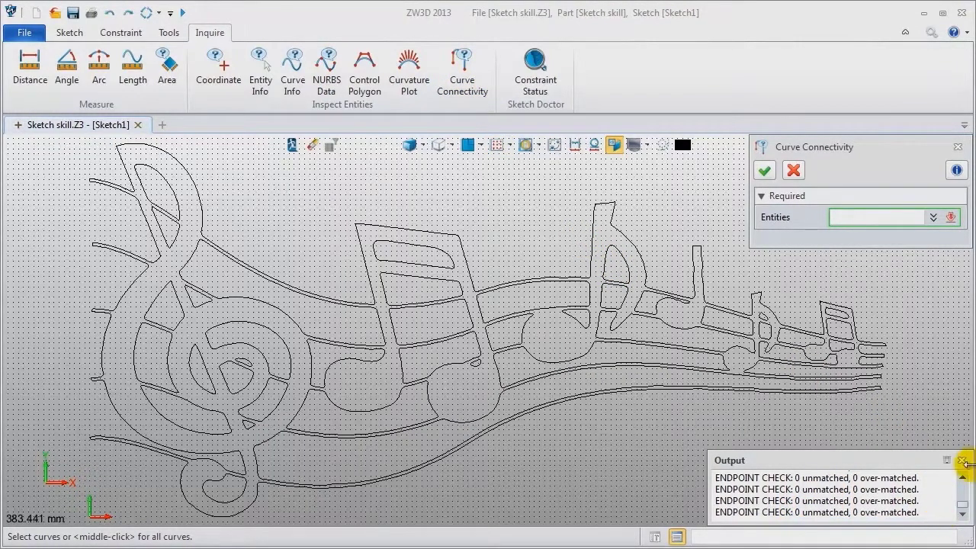
{"action": "left_click", "coordinate": [961, 459]}
{"action": "left_click", "coordinate": [957, 146]}
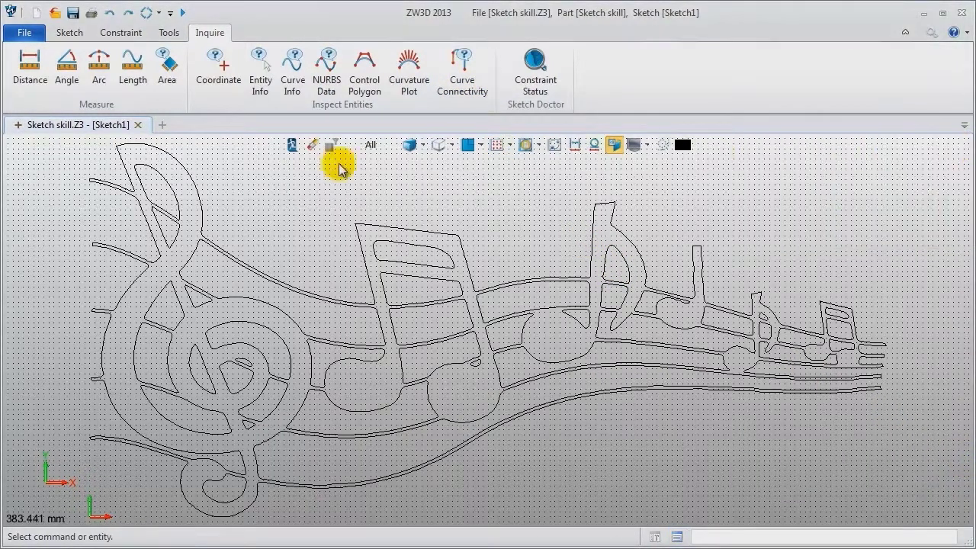
{"action": "left_click", "coordinate": [293, 148]}
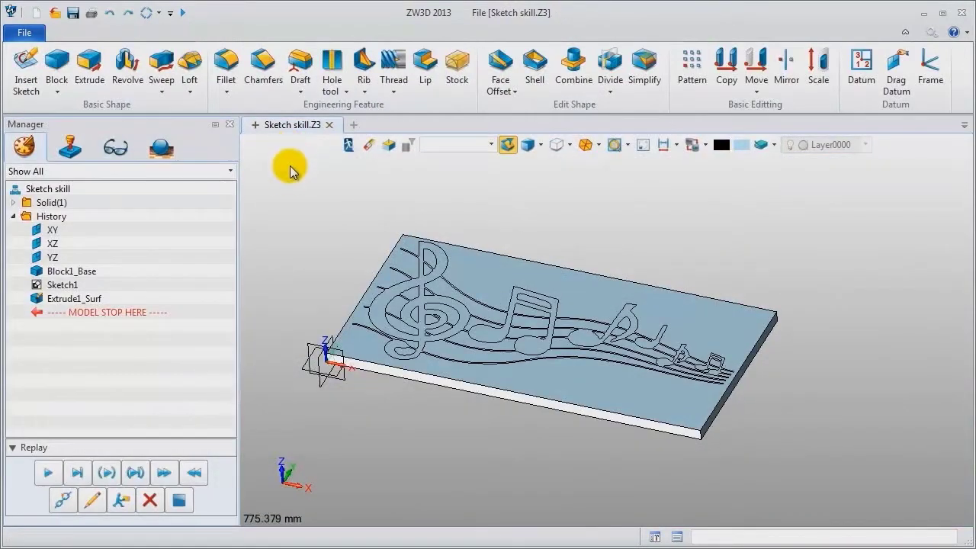
Step: Expand Solid(1) in the Manager to reveal Extrude1_Surf(s1)
{"action": "left_click", "coordinate": [14, 203]}
{"action": "scroll", "coordinate": [294, 257], "scroll_direction": "up", "scroll_amount": 2}
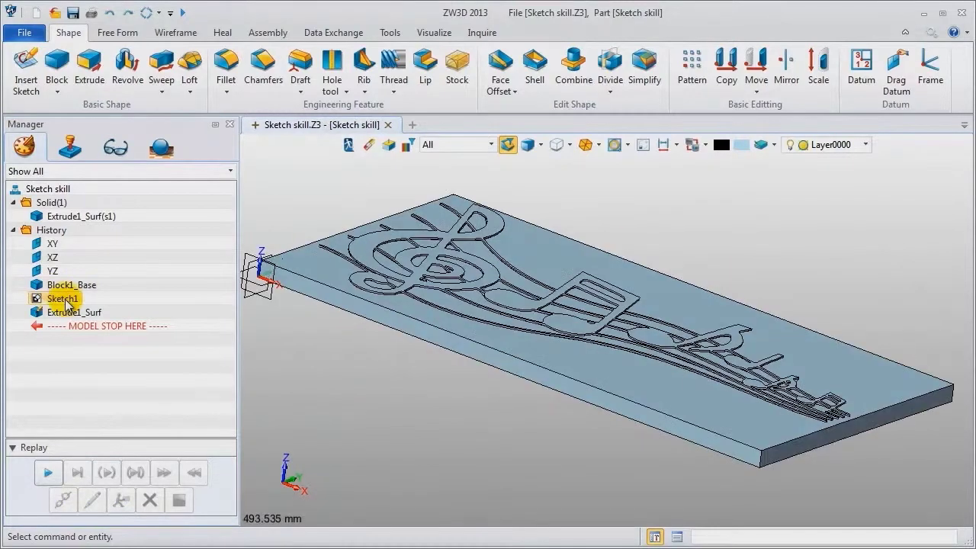
Step: Reopen Sketch1 and copy all 74 music-note curves, using the sketch origin as base point
{"action": "right_click", "coordinate": [64, 299]}
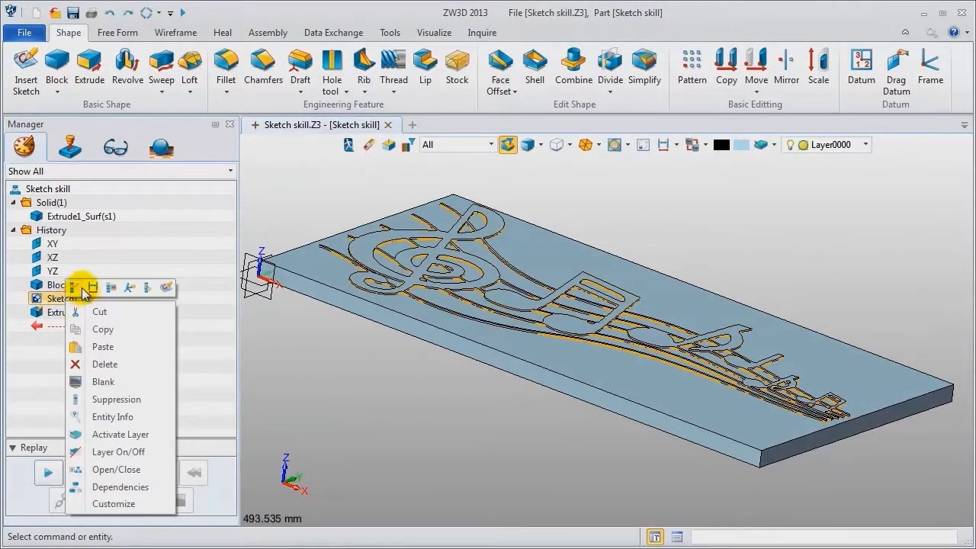
{"action": "left_click", "coordinate": [74, 287]}
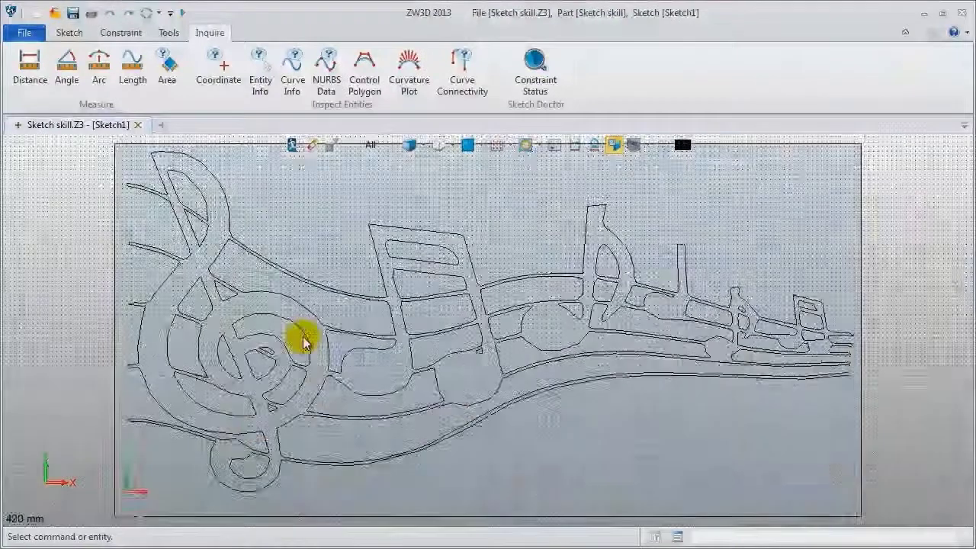
{"action": "mouse_move", "coordinate": [175, 181]}
{"action": "left_mouse_down"}
{"action": "mouse_move", "coordinate": [518, 366]}
{"action": "mouse_move", "coordinate": [854, 507]}
{"action": "left_mouse_up"}
{"action": "key", "text": "ctrl+c"}
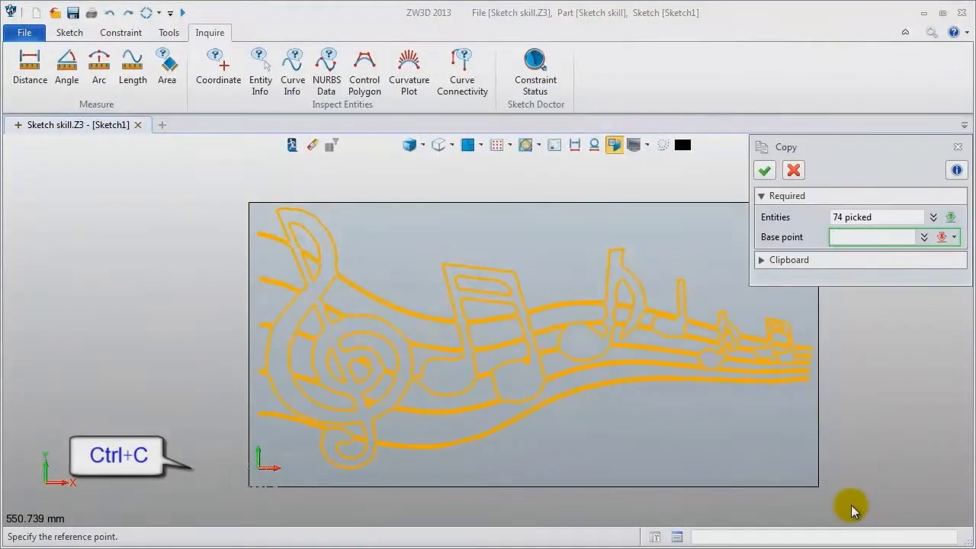
{"action": "left_click", "coordinate": [260, 472]}
{"action": "left_click", "coordinate": [765, 171]}
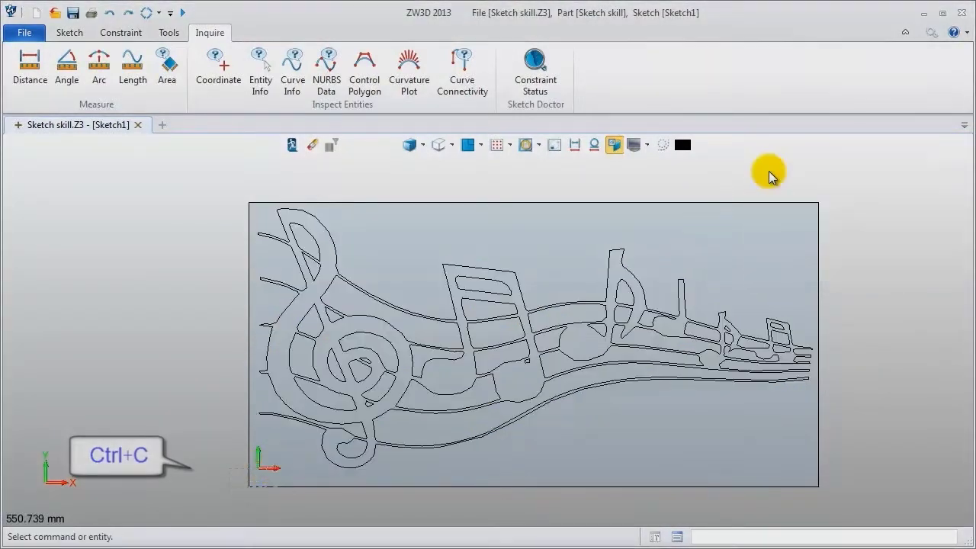
Step: Create a new part file named 'Reuse Sketch'
{"action": "left_click", "coordinate": [160, 122]}
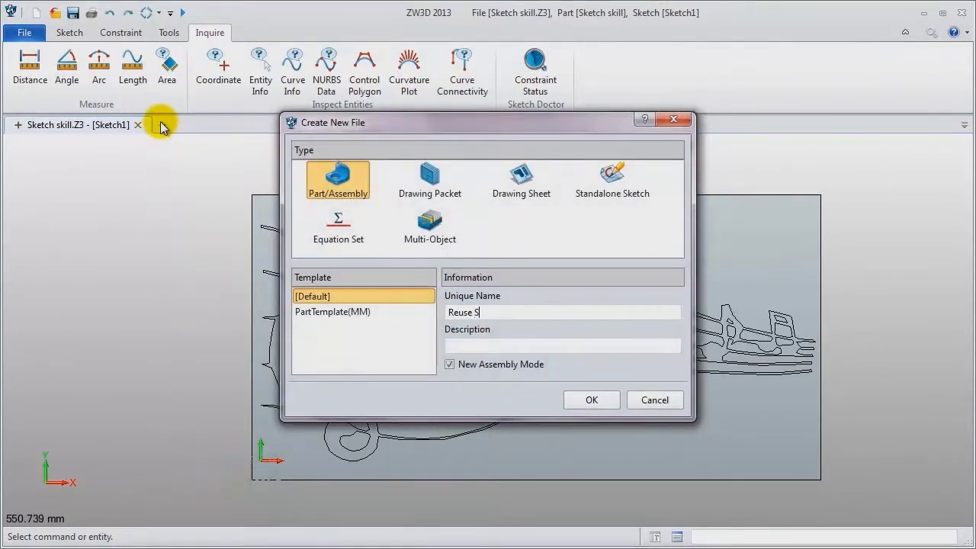
{"action": "type", "text": "Reuse Sketch"}
{"action": "key", "text": "Return"}
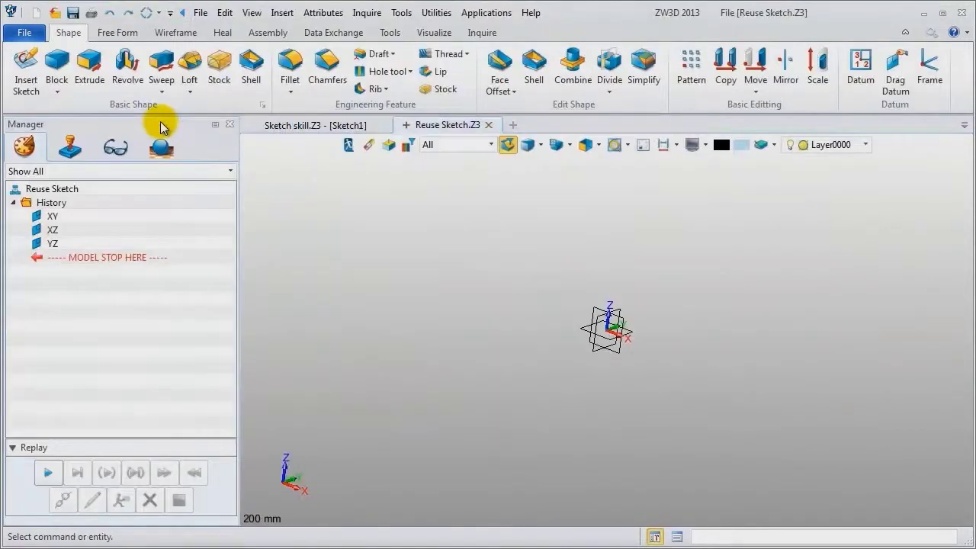
Step: Insert a sketch on the default plane and paste the music-note curves at its origin
{"action": "right_click", "coordinate": [312, 200]}
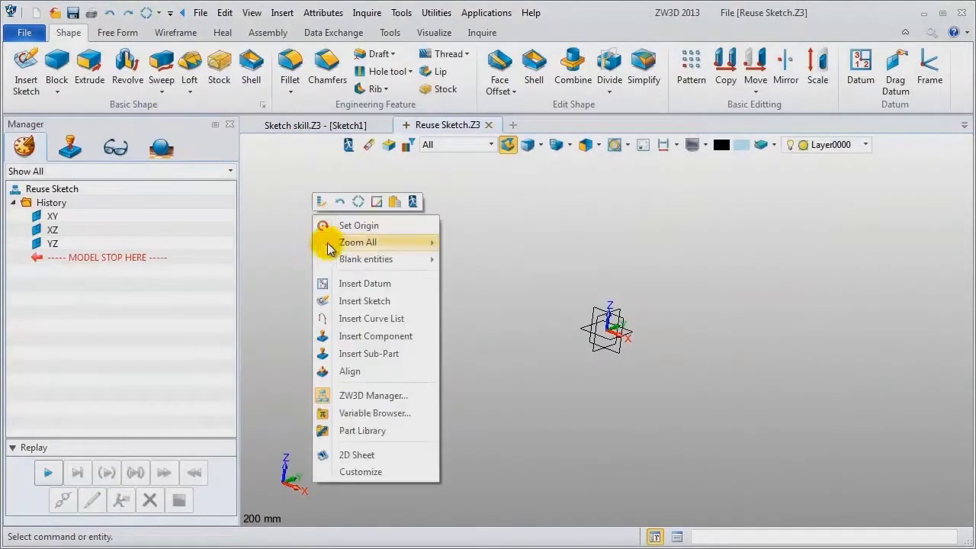
{"action": "left_click", "coordinate": [346, 302]}
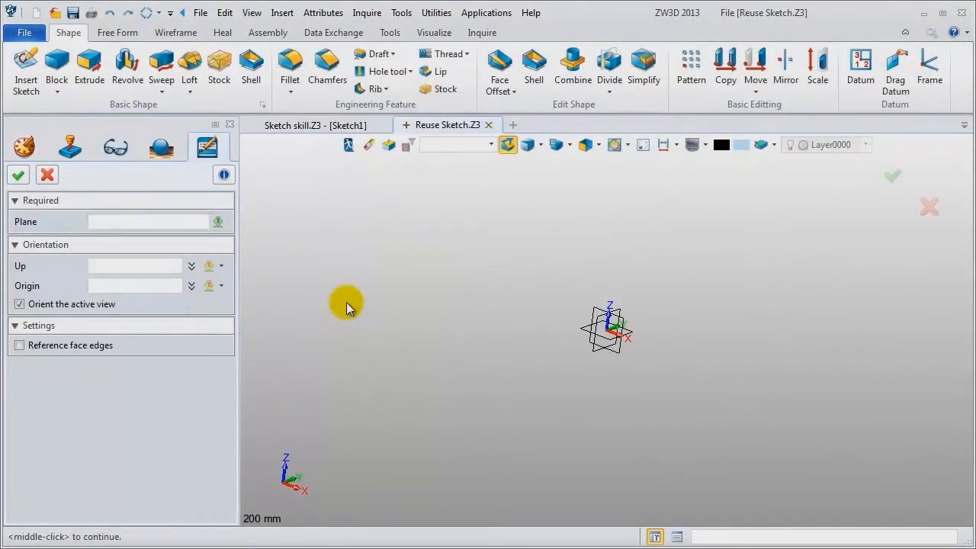
{"action": "middle_click", "coordinate": [346, 302]}
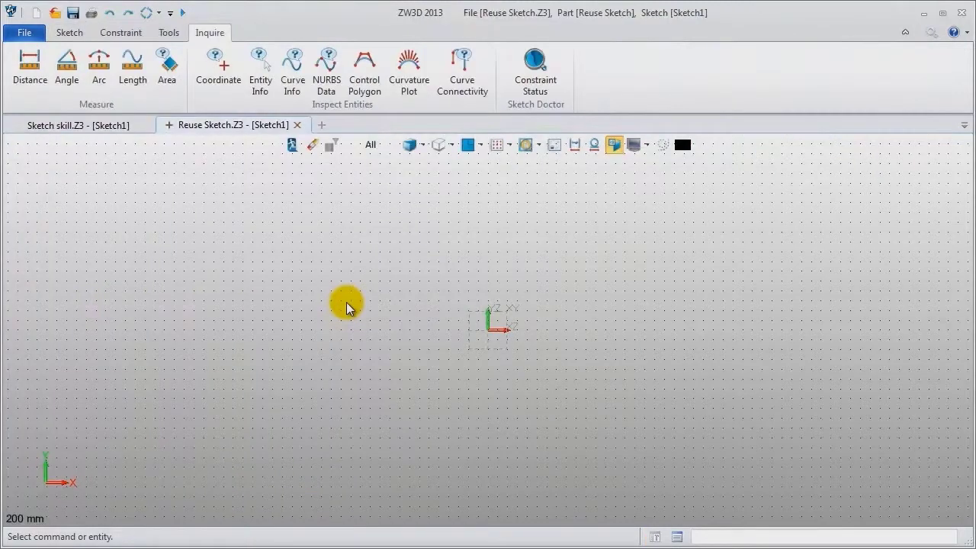
{"action": "key", "text": "ctrl+v"}
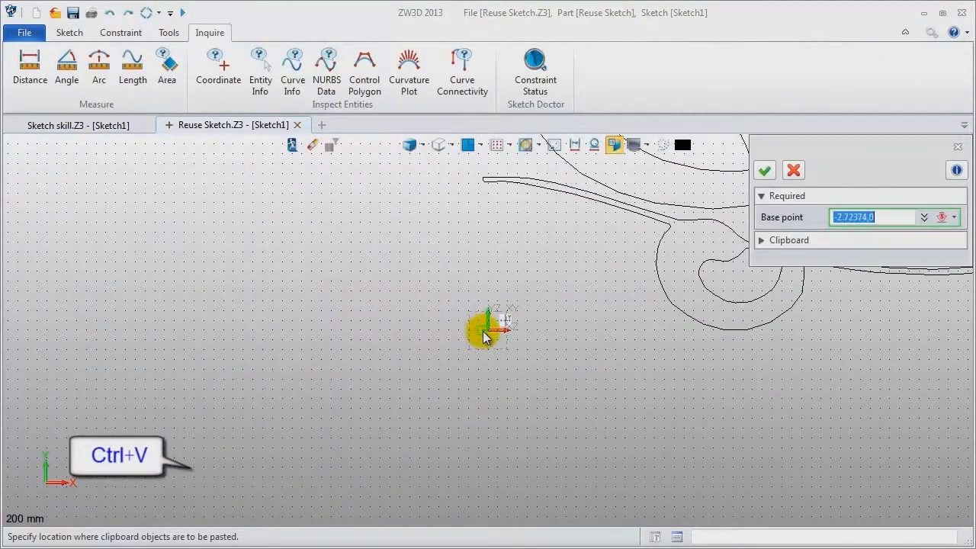
{"action": "left_click", "coordinate": [489, 334]}
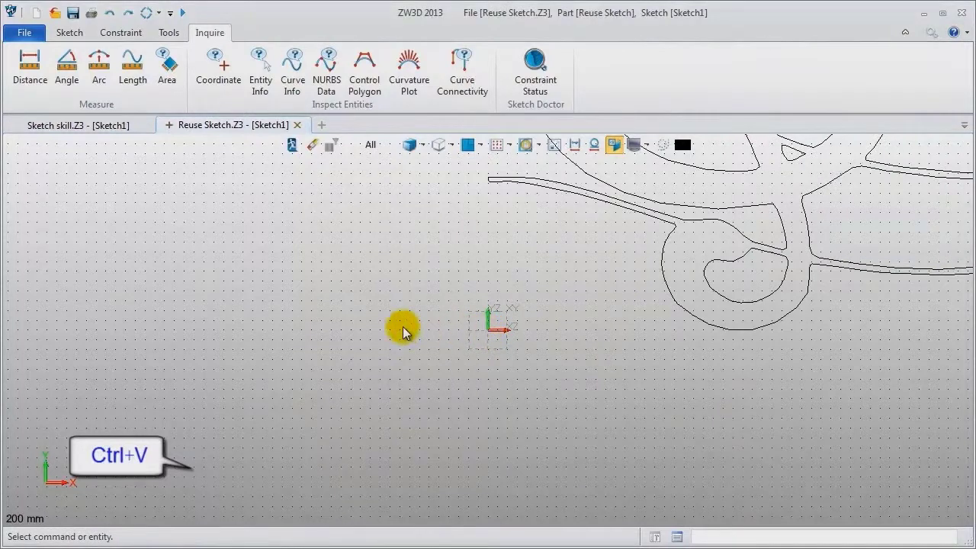
{"action": "key", "text": "ctrl+a"}
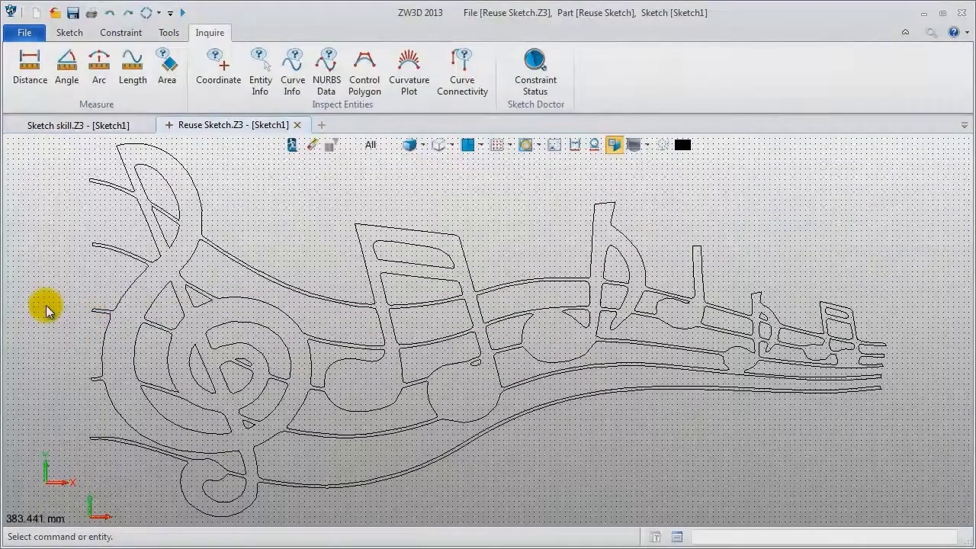